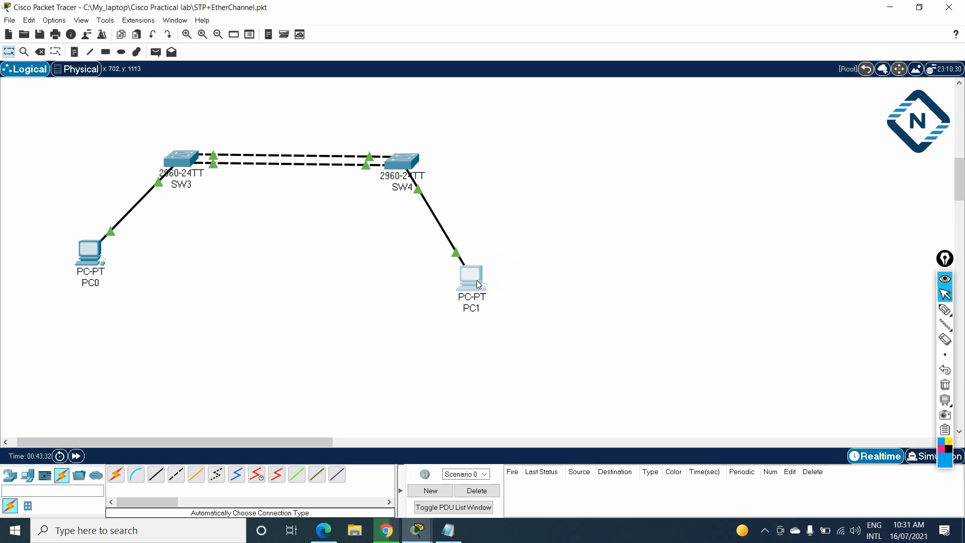
Step: Switch to the Notepad lab notes and read the Qty 4 task about EtherChannel between SW5 and SW6
click(448, 530)
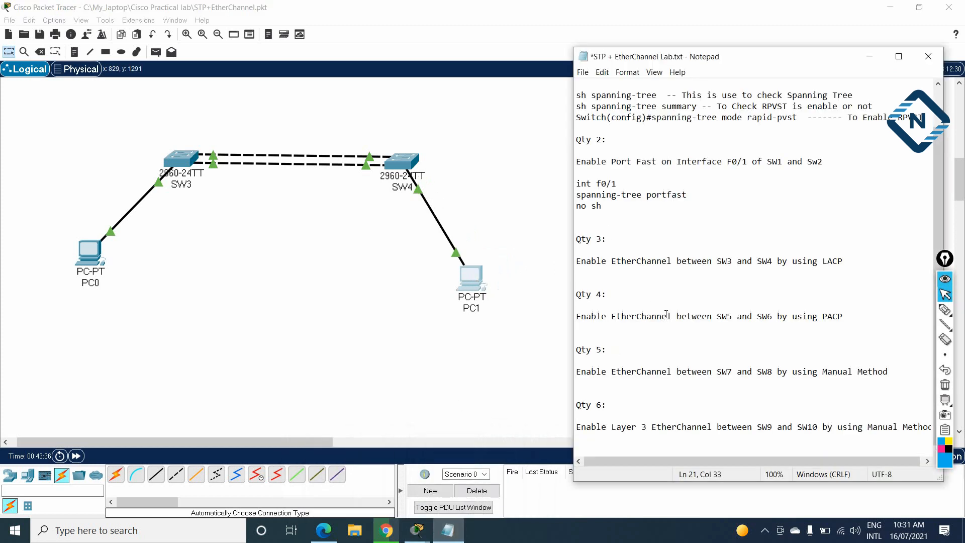
drag(575, 294, 843, 329)
click(787, 335)
Step: In Packet Tracer, move the linked switch pair SW1(5) and SW2(5) to the empty workspace area below PC0 and PC1
click(501, 276)
scroll(576, 289, up, 6)
scroll(577, 292, up, 5)
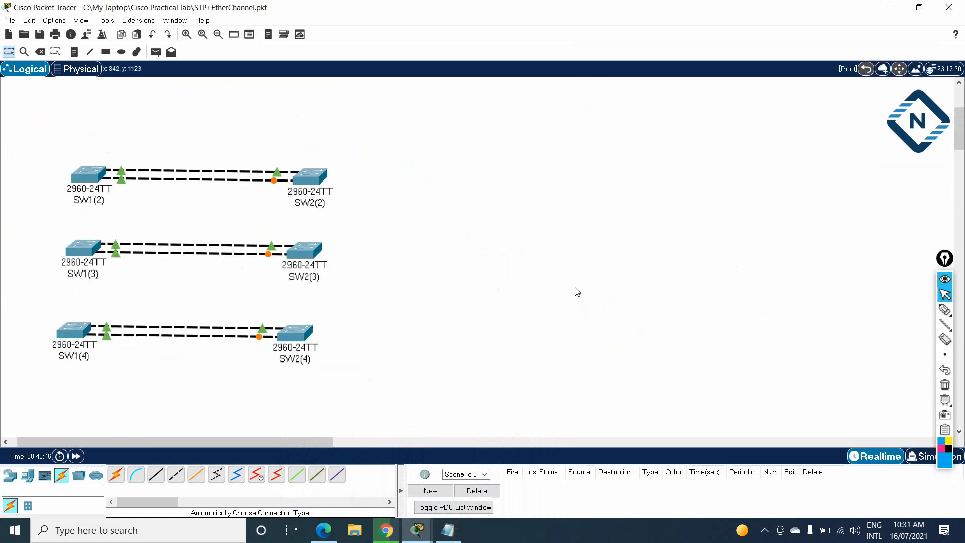
scroll(577, 292, down, 5)
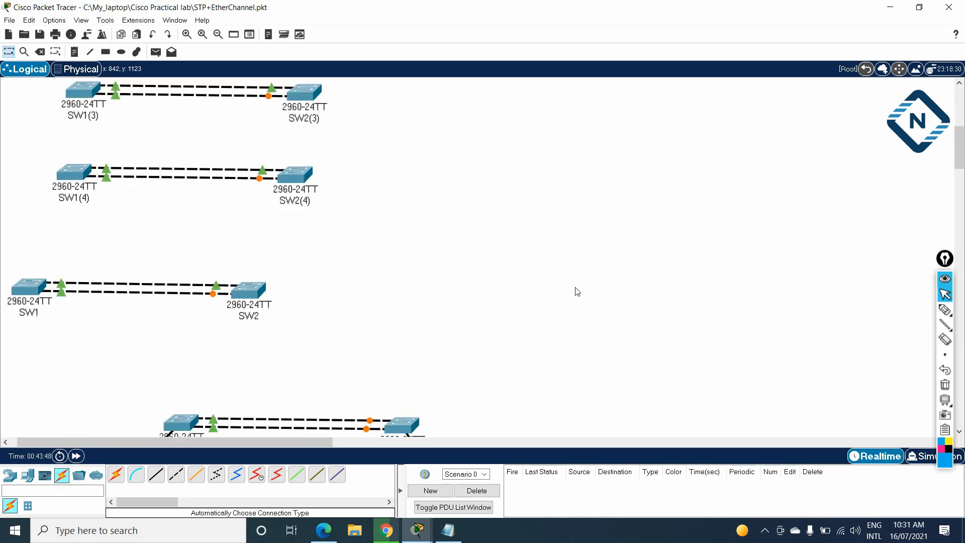
scroll(576, 289, up, 5)
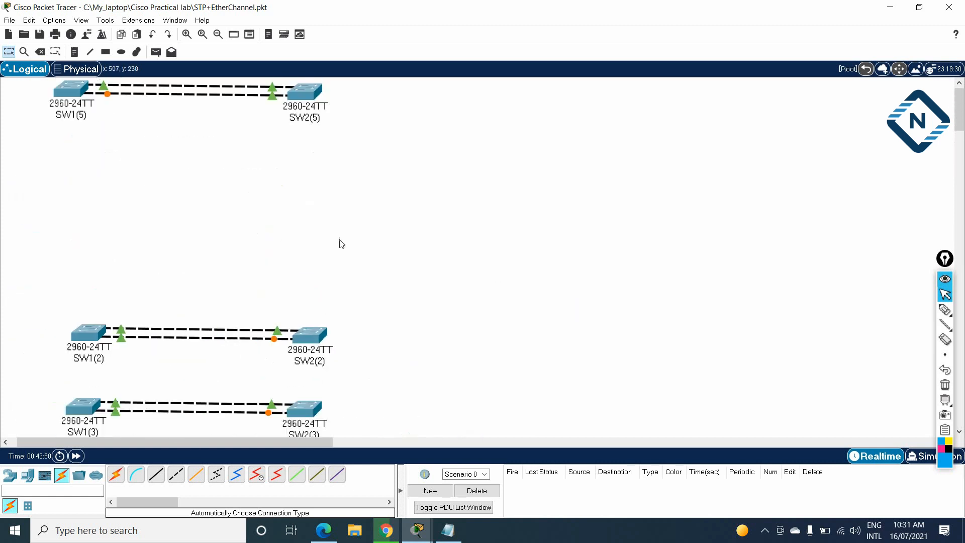
mouse_move(36, 89)
mouse_down()
mouse_move(322, 118)
mouse_move(577, 217)
mouse_move(759, 208)
mouse_up()
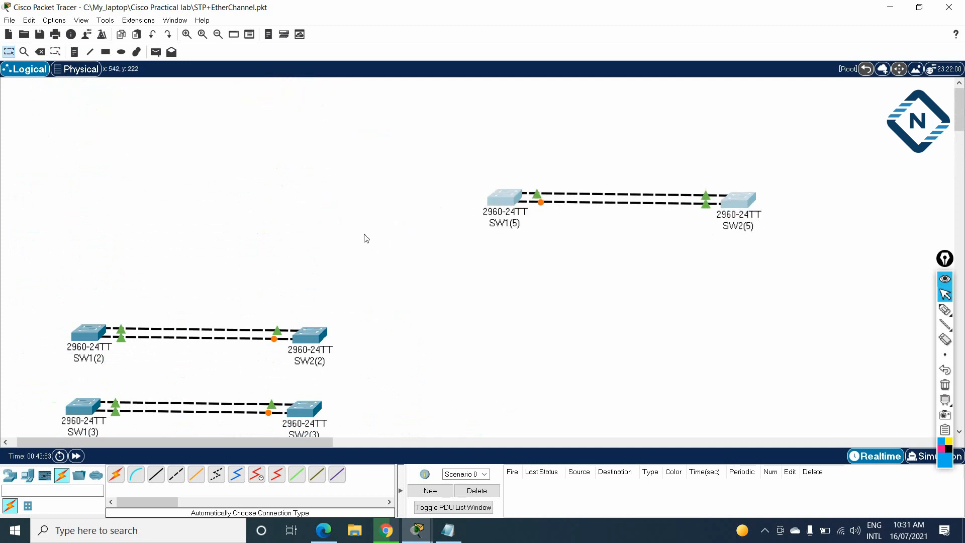
mouse_move(447, 174)
mouse_down()
mouse_move(631, 195)
mouse_move(764, 239)
mouse_move(719, 218)
mouse_move(690, 227)
mouse_up()
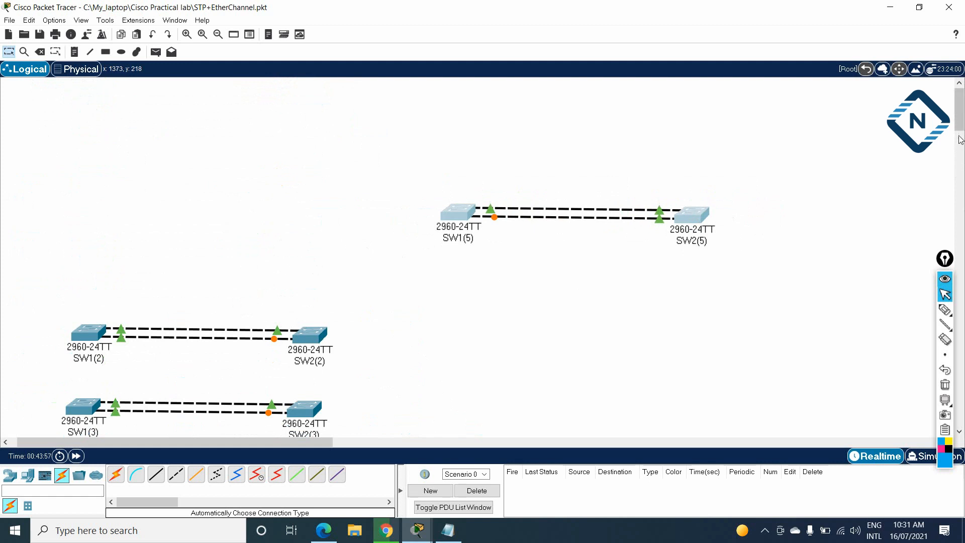
click(957, 151)
drag(956, 151, 956, 132)
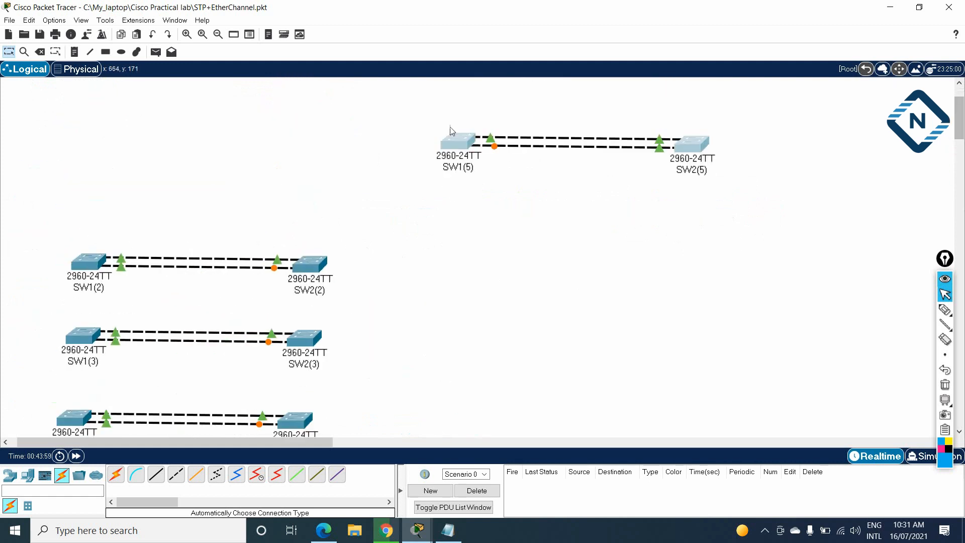
drag(454, 136, 579, 417)
drag(956, 123, 951, 160)
drag(584, 93, 584, 389)
drag(958, 156, 958, 188)
drag(593, 138, 92, 333)
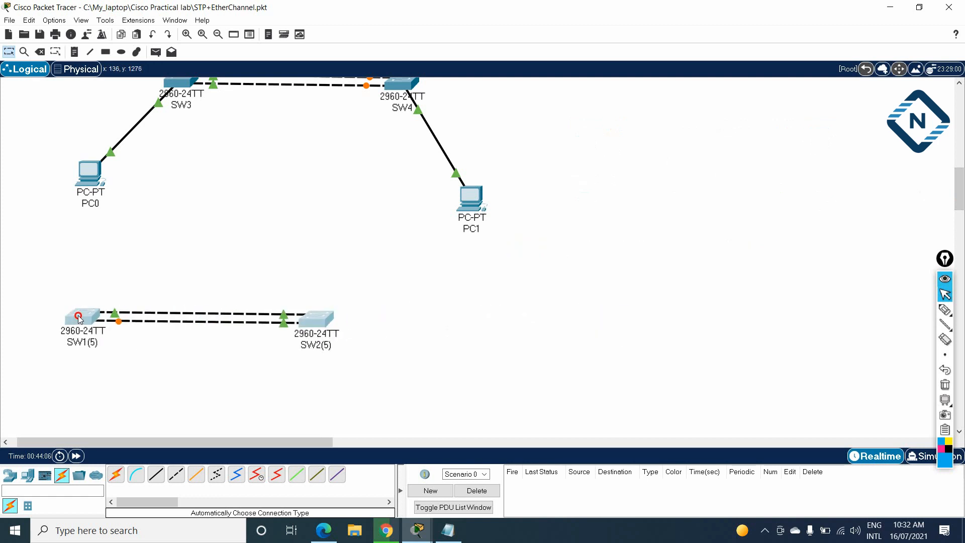
Step: Rename switch SW1(5) to SW5 and switch SW2(5) to SW6
drag(960, 200, 960, 220)
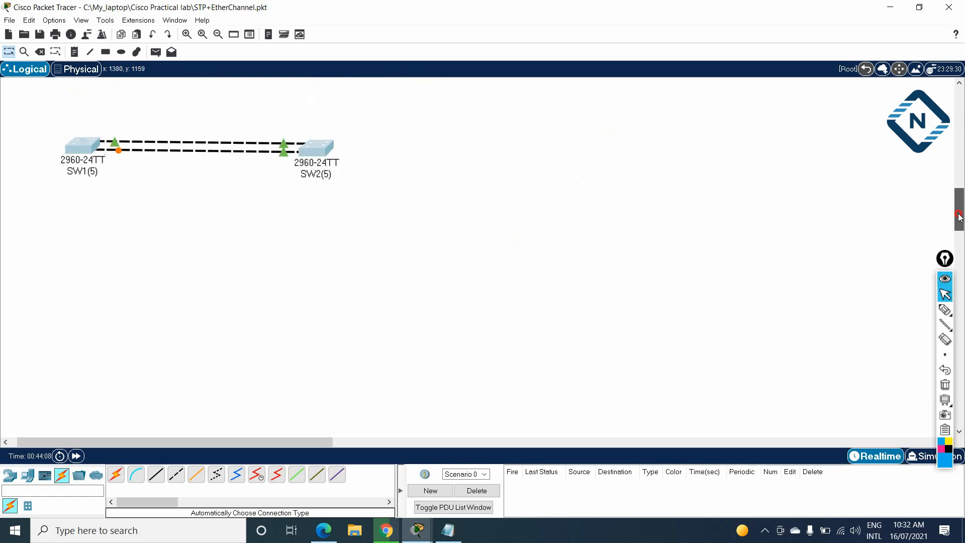
click(92, 172)
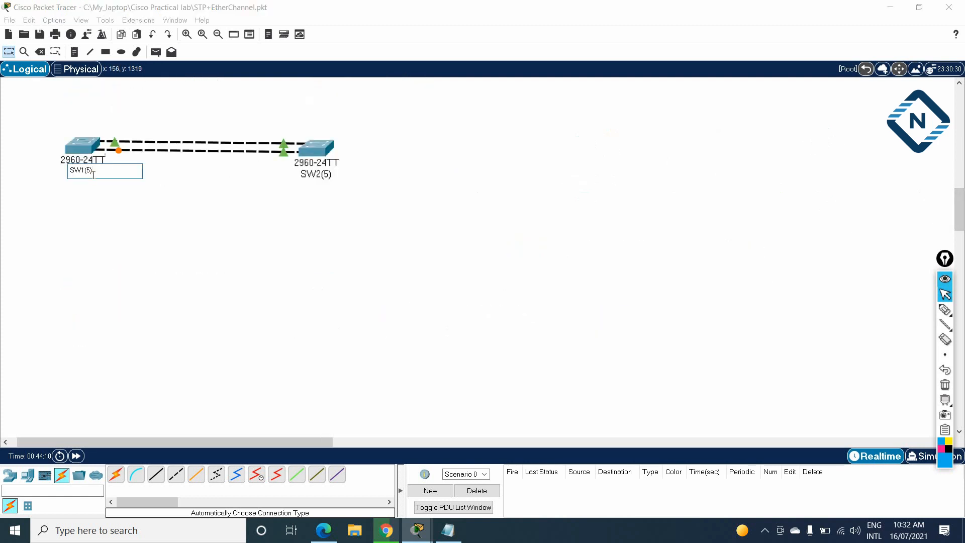
double_click(94, 174)
text(SW5)
click(326, 178)
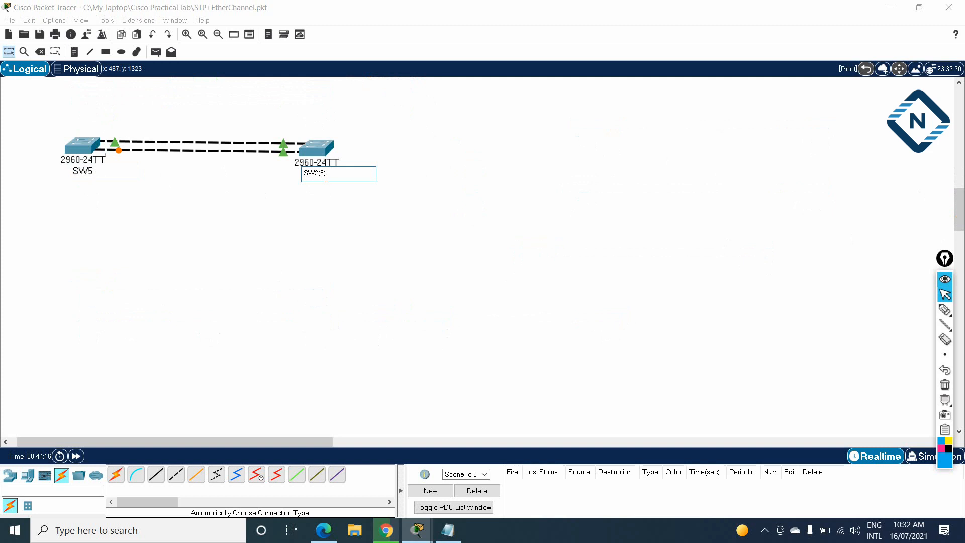
key(ctrl+a)
text(SW6)
click(484, 232)
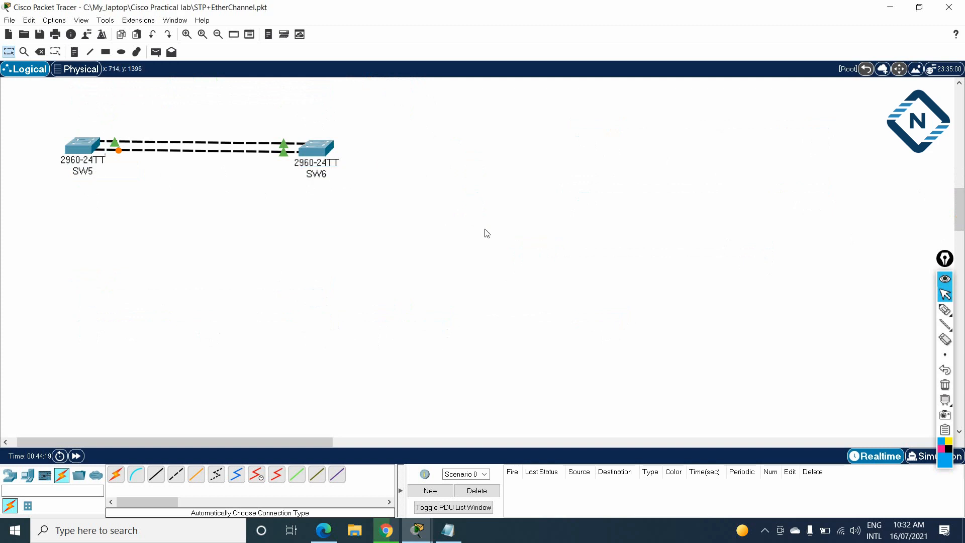
Step: Review the Qty 4 EtherChannel task for SW5 and SW6 in the Notepad lab notes again
click(448, 531)
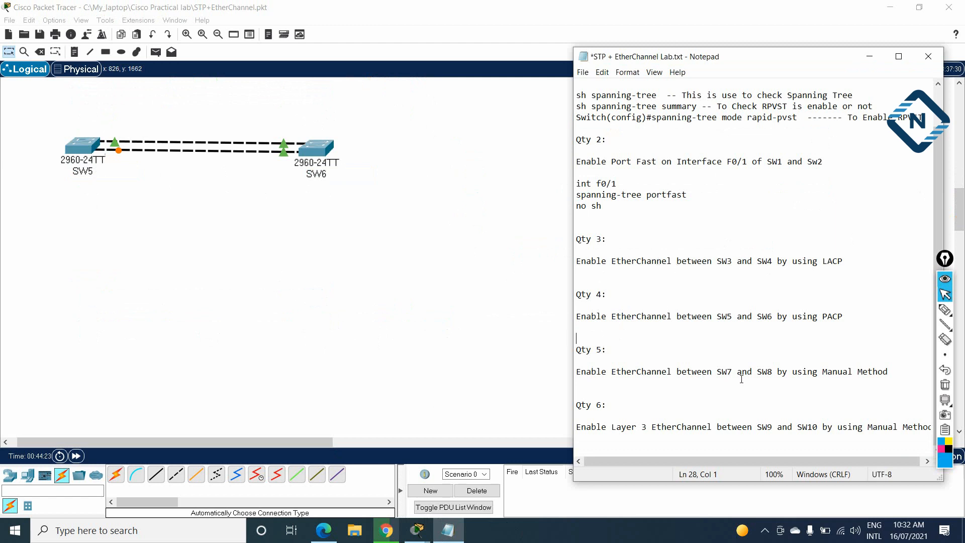
drag(840, 320, 598, 310)
click(739, 322)
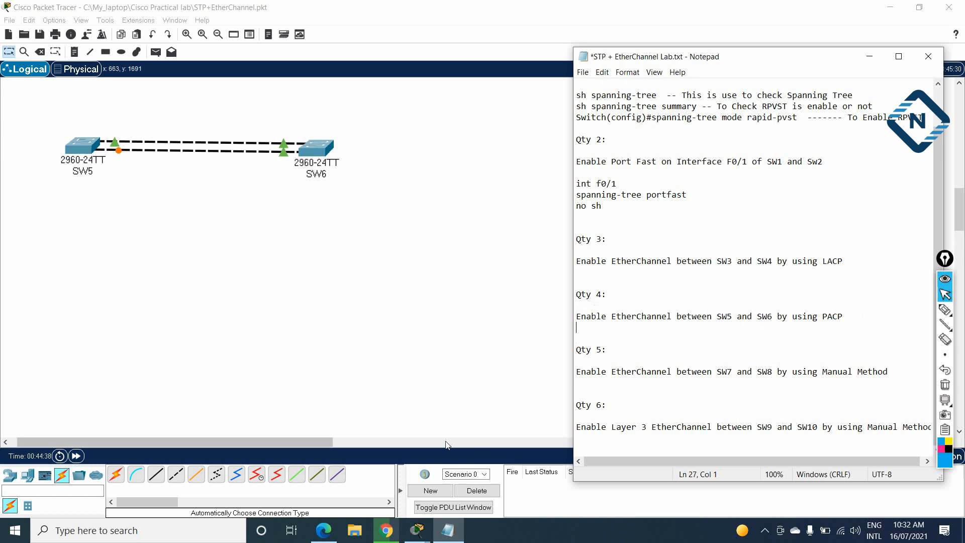
Step: Open the command-line interface of SW5 in Packet Tracer, widen its window and bring up the Switch> prompt
click(89, 146)
click(90, 146)
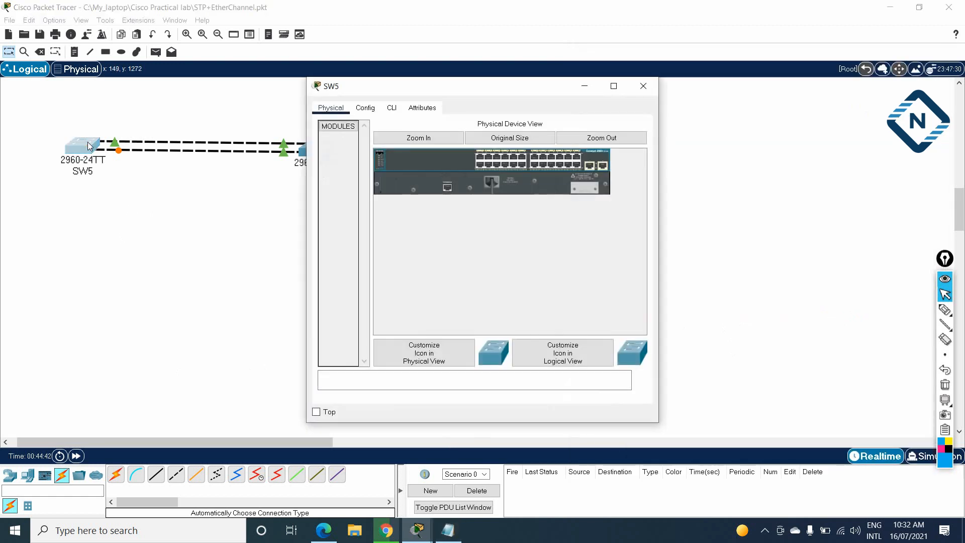
click(393, 108)
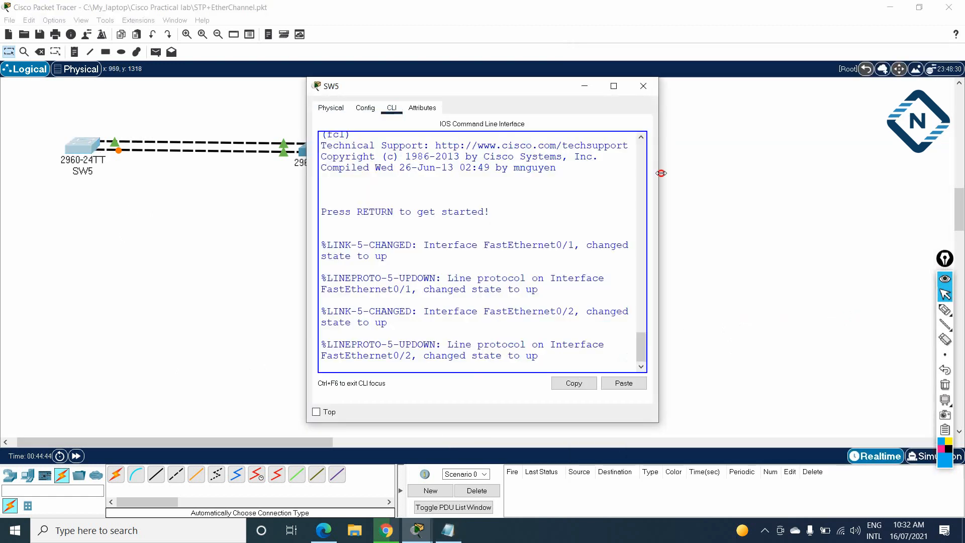
drag(658, 174, 931, 173)
key(Return)
key(Return)
key(Return)
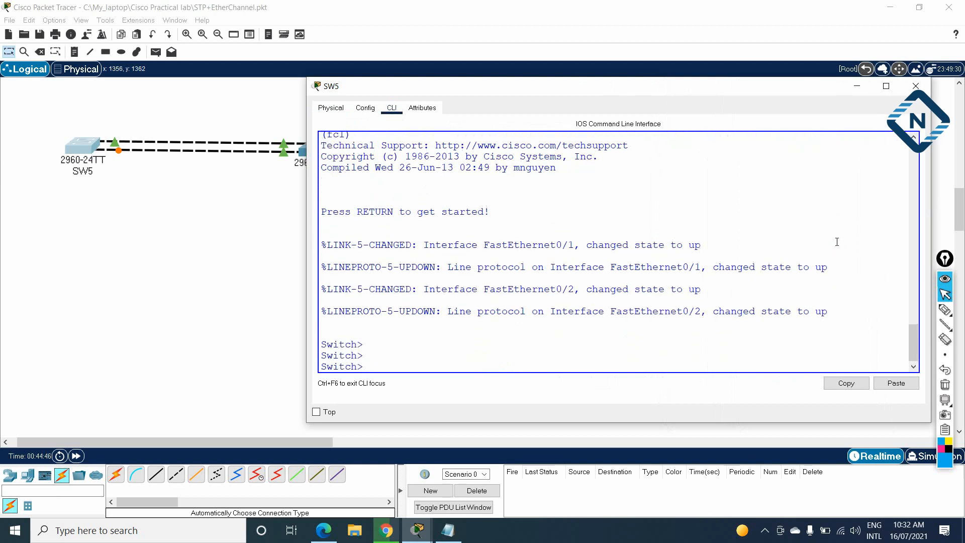
Step: Enter global configuration mode on the switch and set its hostname to SW5
text(en)
key(Return)
text(co)
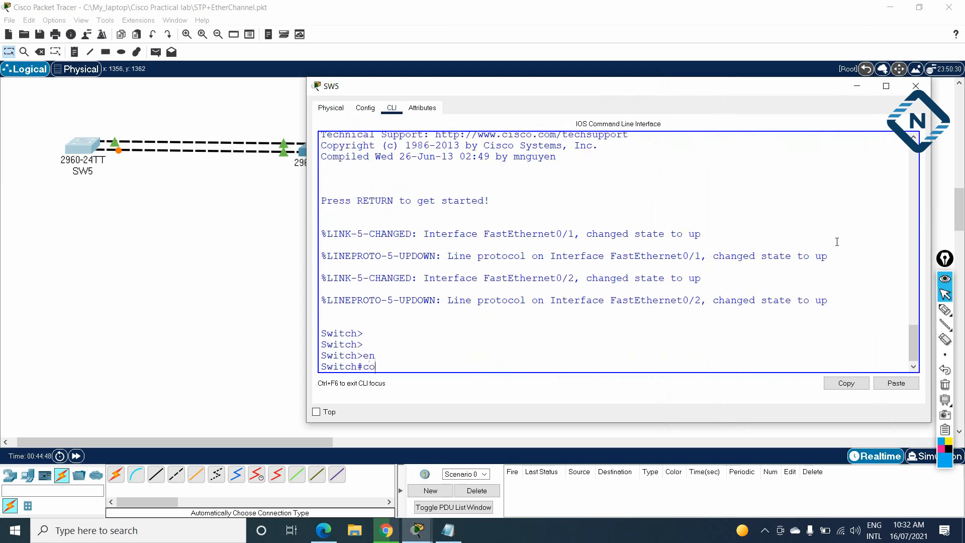
text(nfig t)
key(Return)
text(hos)
key(Tab)
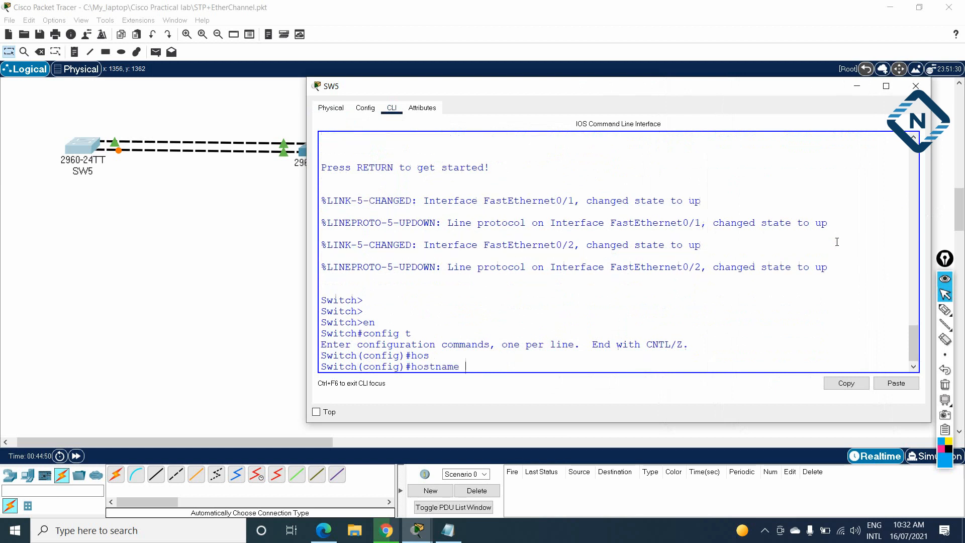
text(SW5)
key(Return)
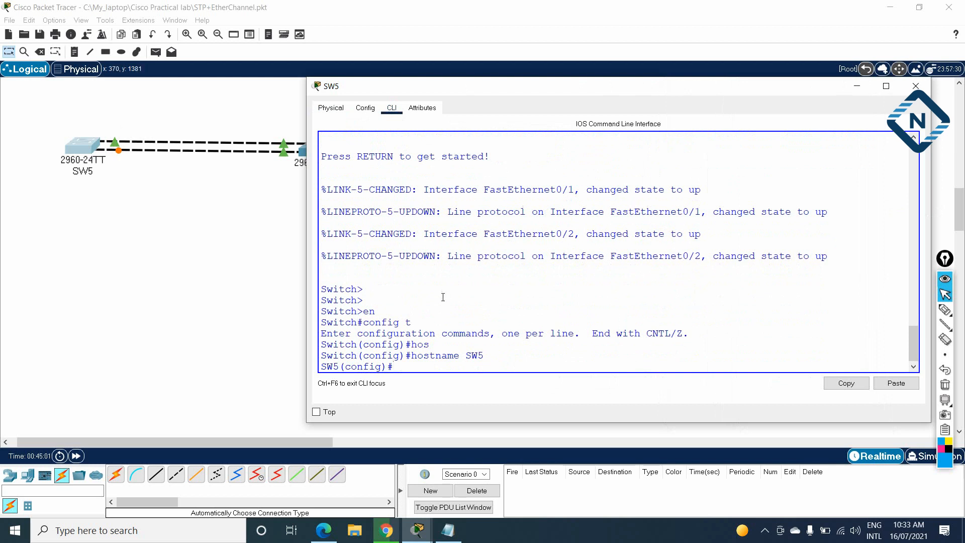
Step: Run do sh ip int br on SW5 and examine the status of FastEthernet0/1 and FastEthernet0/2
text(do sh ip int b)
key(Return)
scroll(600, 268, up, 1)
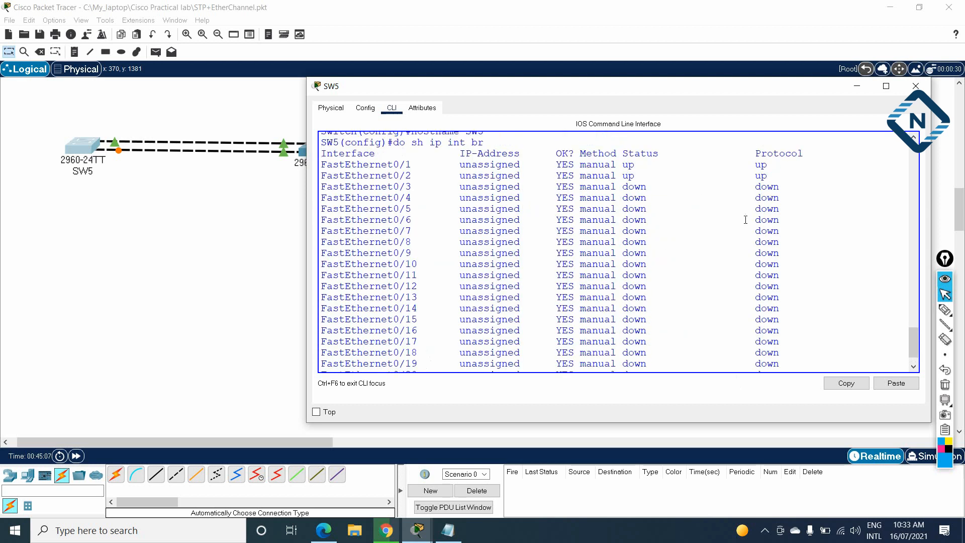
drag(776, 177, 305, 170)
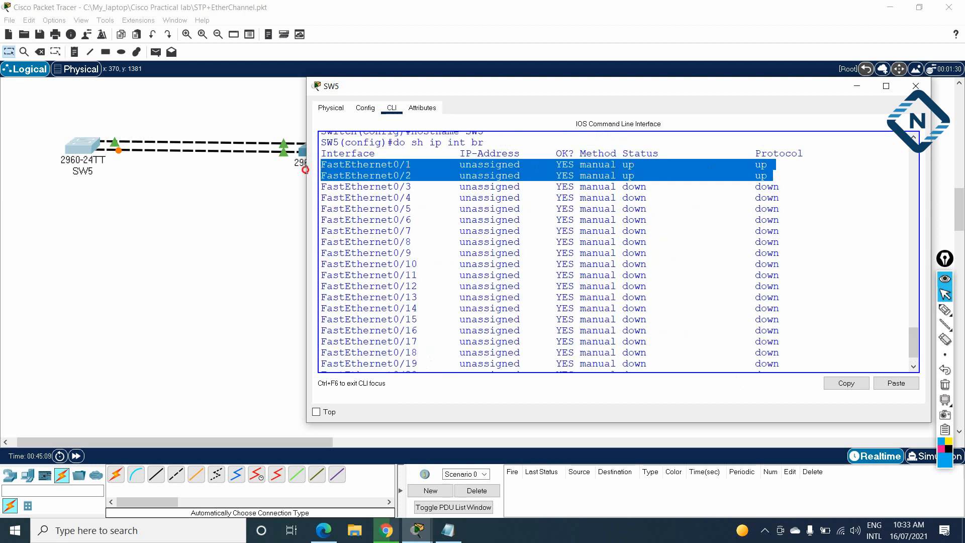
click(416, 177)
key(Return)
key(Return)
key(Return)
key(Return)
key(Return)
key(Return)
key(Return)
key(Return)
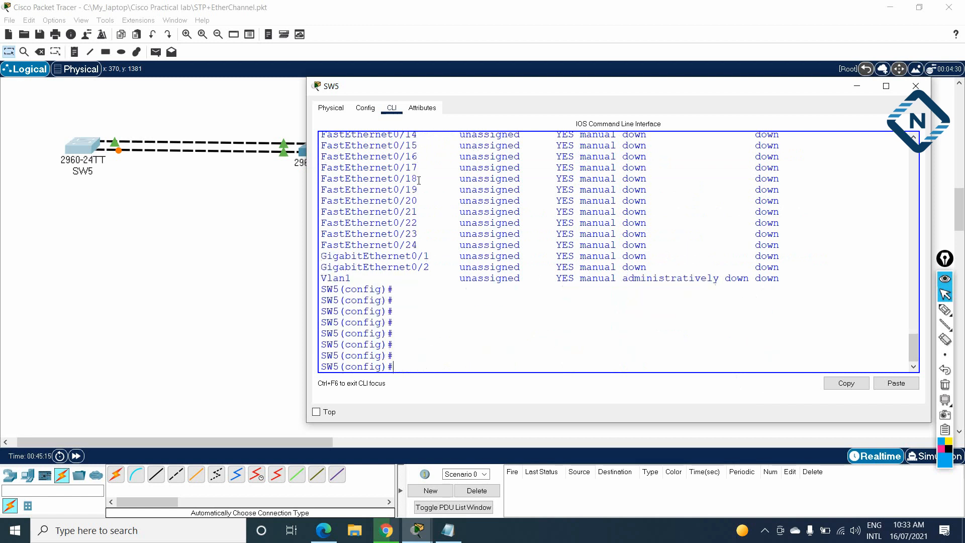
key(Return)
key(Return)
key(Return)
key(Return)
key(Return)
key(Return)
key(Return)
key(Return)
Step: Configure the interface range f0/1-2 on SW5 with switchport mode trunk
text(int)
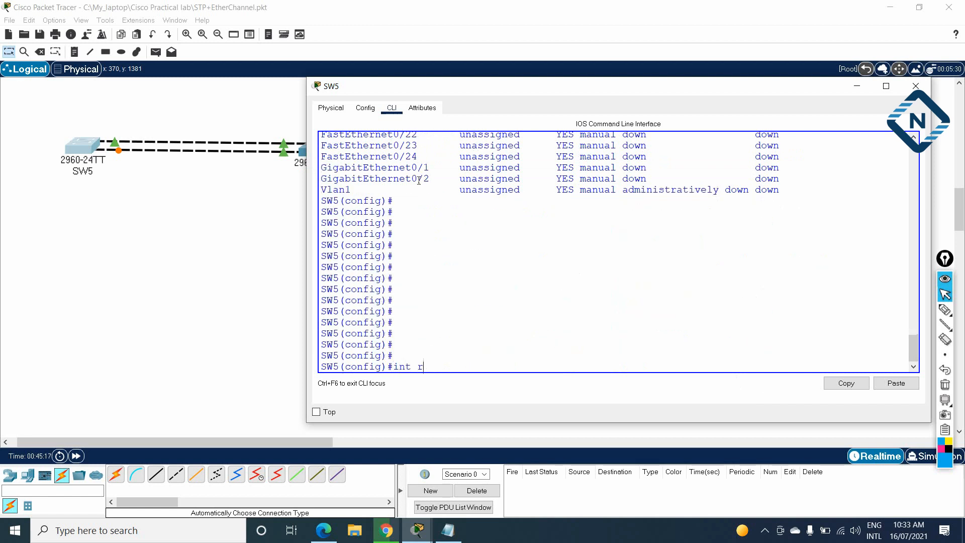
text( r)
key(Tab)
text(f)
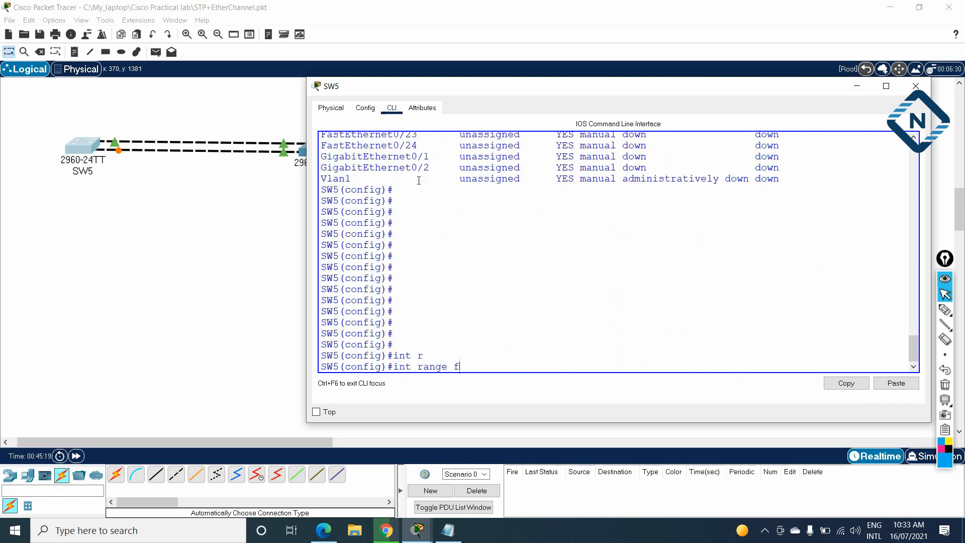
text(0/1-2)
key(Return)
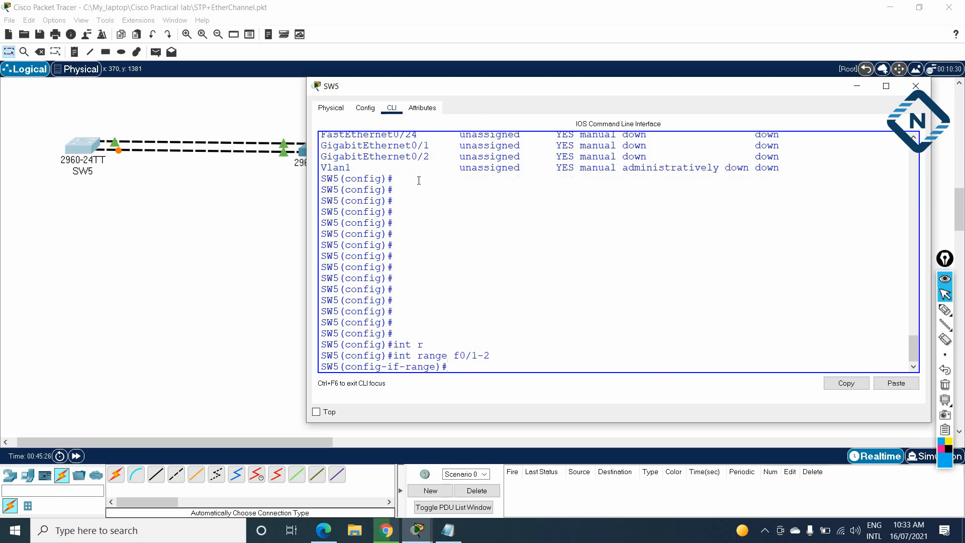
text(sw)
key(Tab)
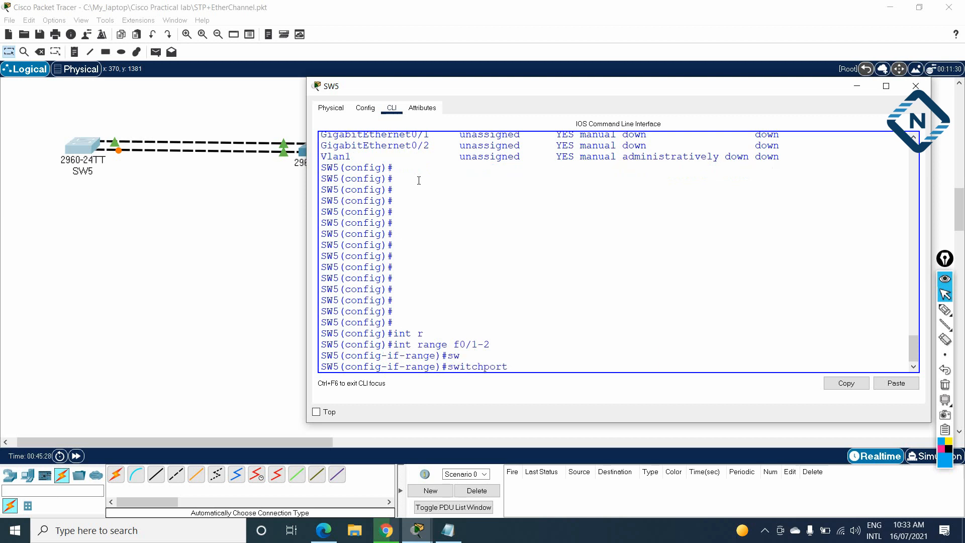
text(m)
key(Tab)
text(tr)
key(Tab)
key(Return)
key(Return)
key(Return)
key(Return)
key(Return)
key(Return)
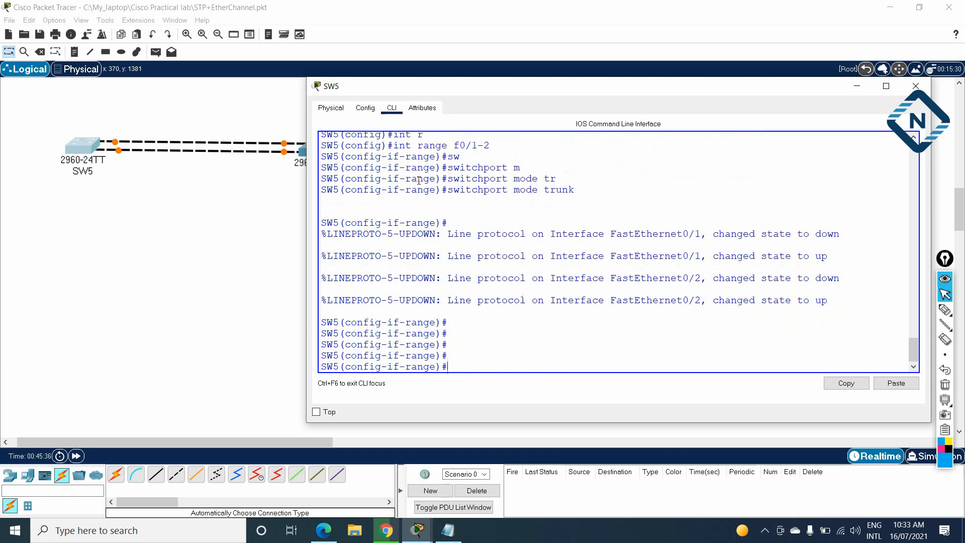
Step: Set the channel protocol of the f0/1-2 interface range to pagp
text(channel)
key(Tab)
text(-pr)
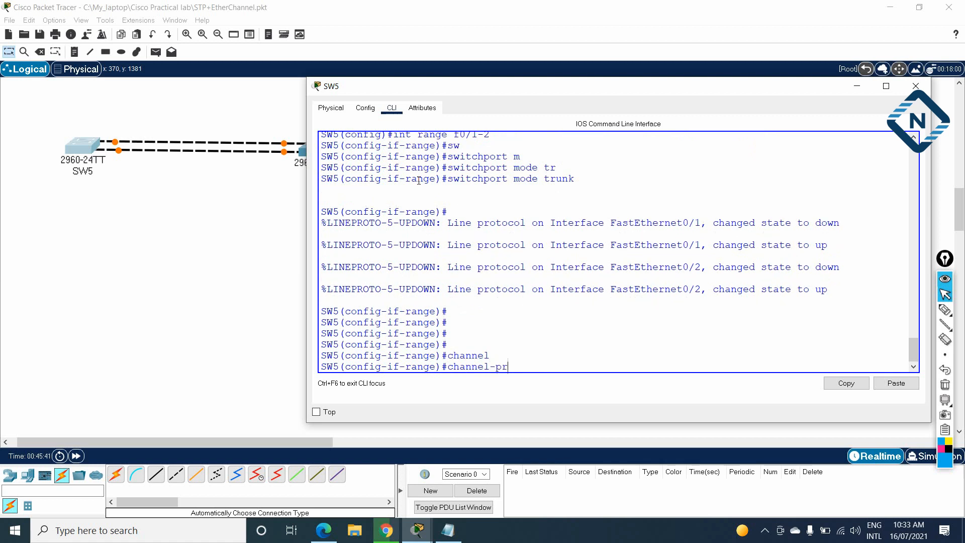
key(Tab)
text(pa)
key(Tab)
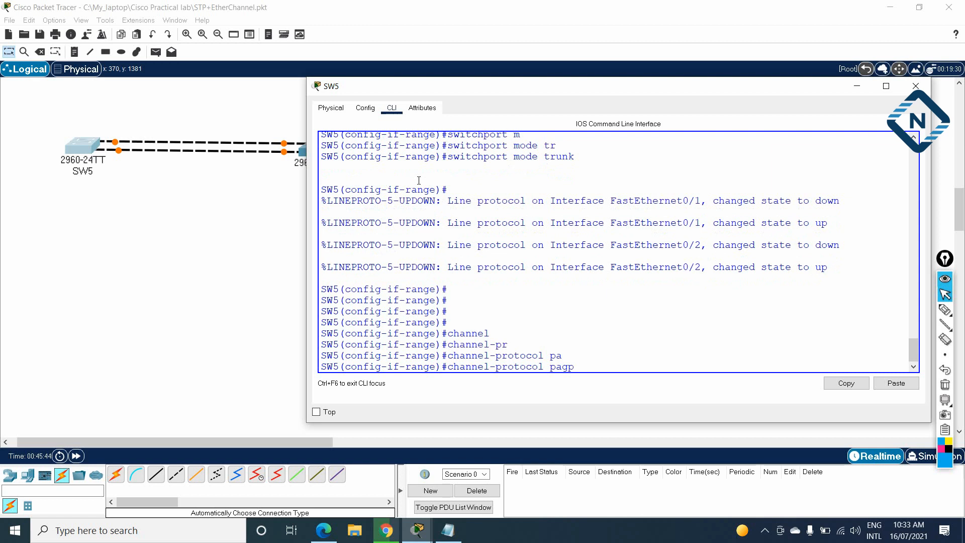
key(Return)
Step: Check the allowed channel-group numbers on SW5 and assign the f0/1-2 range to channel-group 1 in mode auto
text(channel)
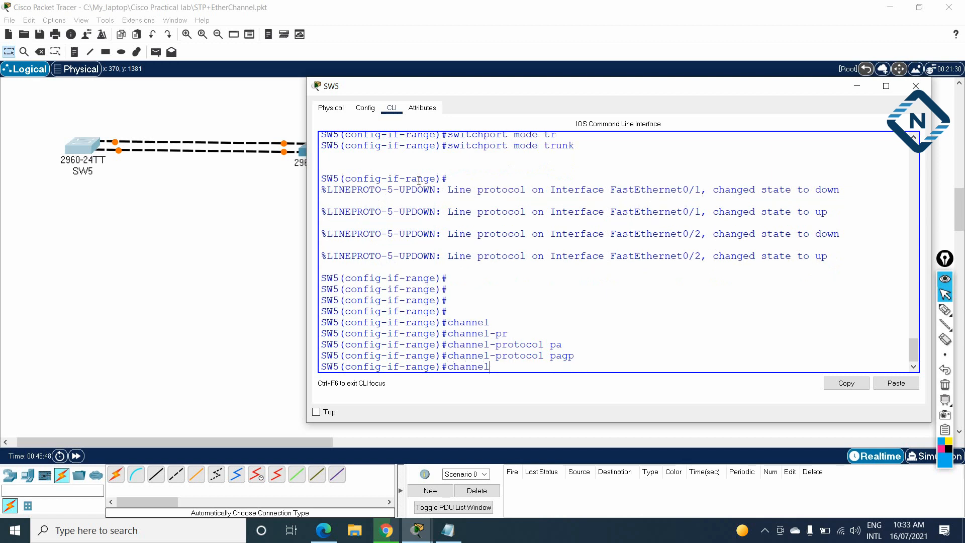
text(-gr)
key(Tab)
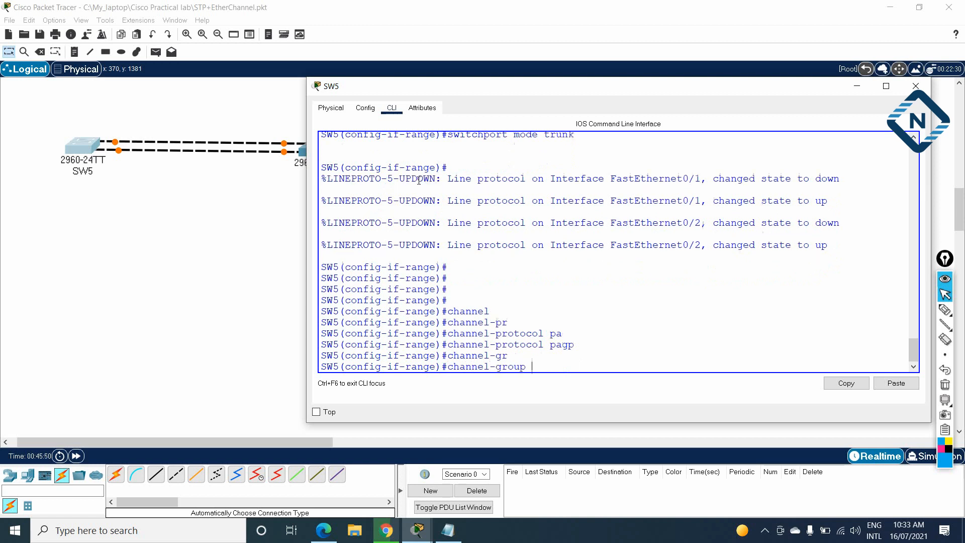
text(1)
key(BackSpace)
text(?)
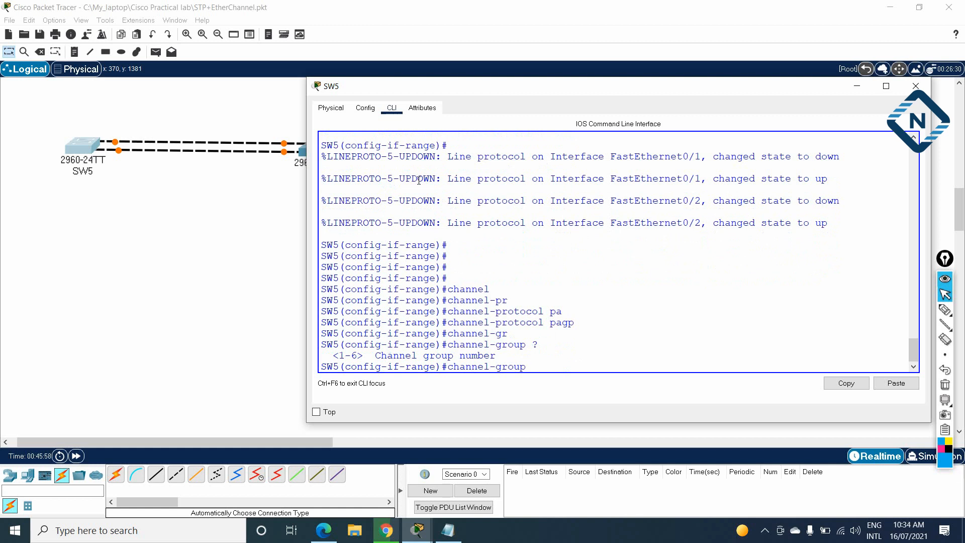
text(1 mo)
key(Tab)
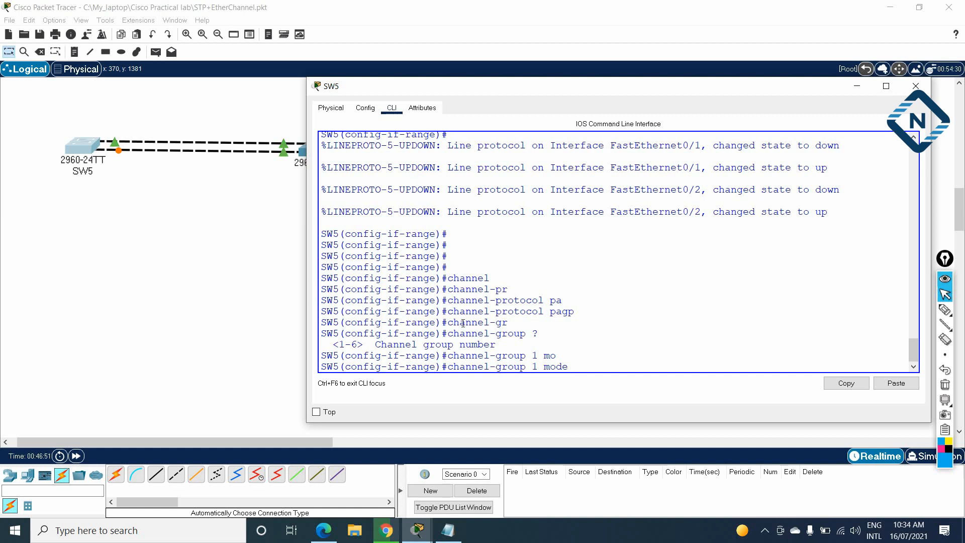
text(au)
key(Tab)
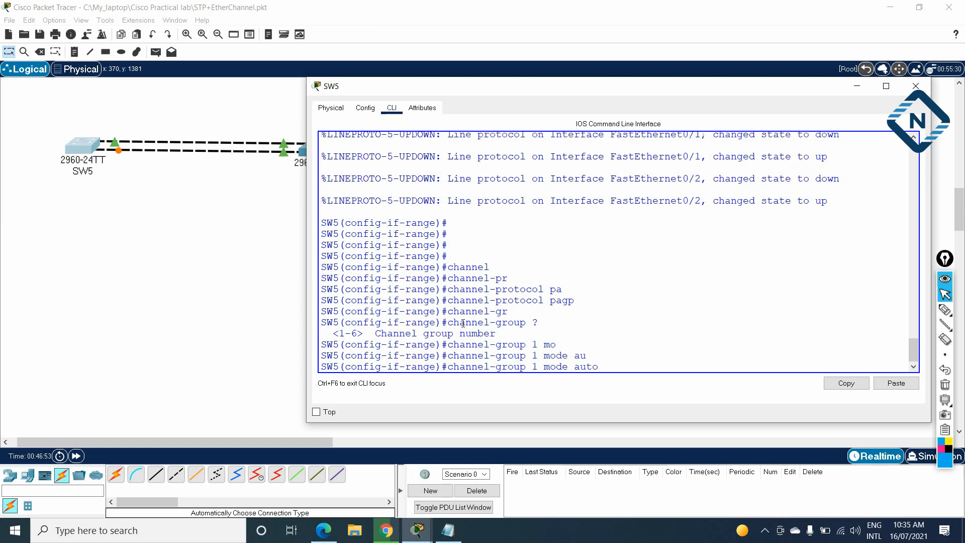
key(Return)
key(Return)
key(Return)
key(Return)
key(Return)
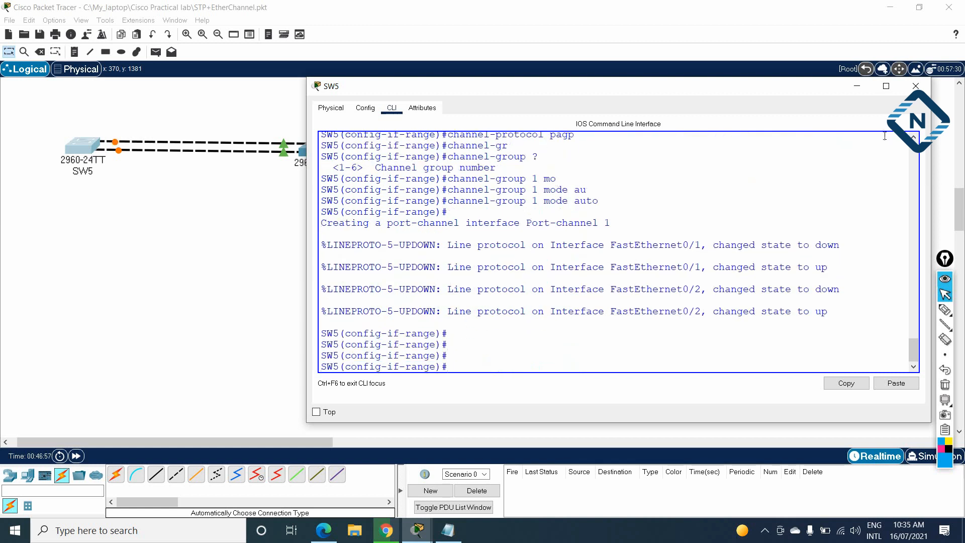
Step: Close the SW5 window, open the command line of SW6 and widen its window
click(916, 85)
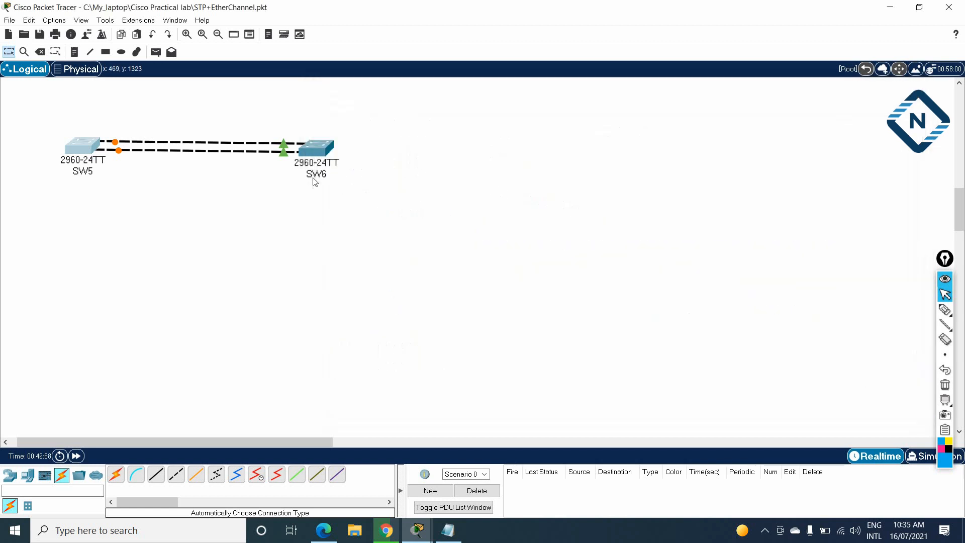
click(320, 150)
click(391, 108)
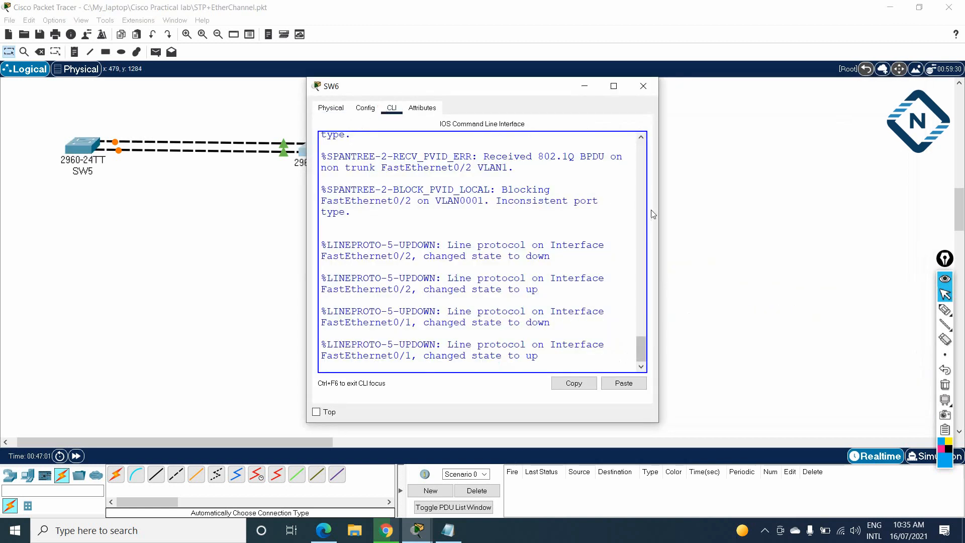
drag(659, 214, 891, 216)
key(Return)
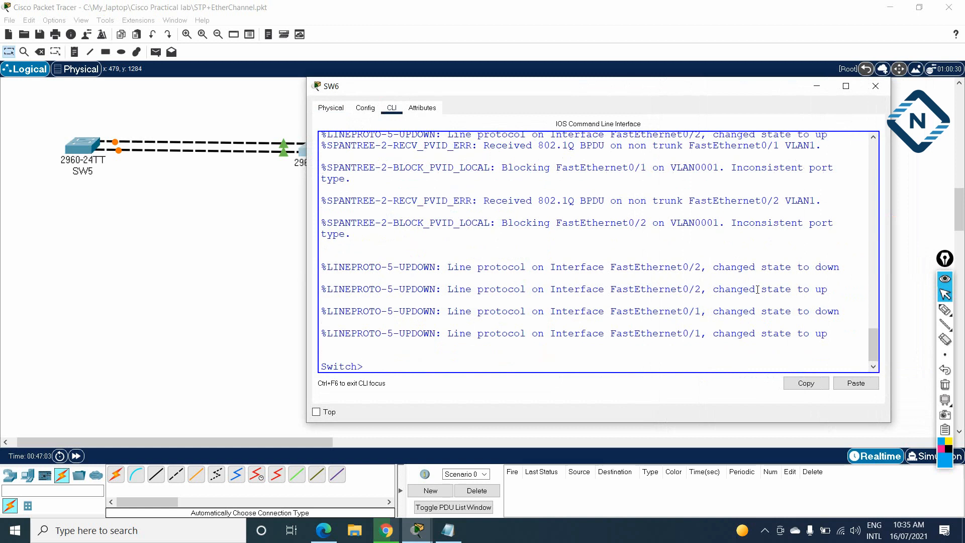
Step: Enter global configuration mode on the second switch and set its hostname to SW6
key(Return)
key(Return)
text(en)
key(Return)
text(config t)
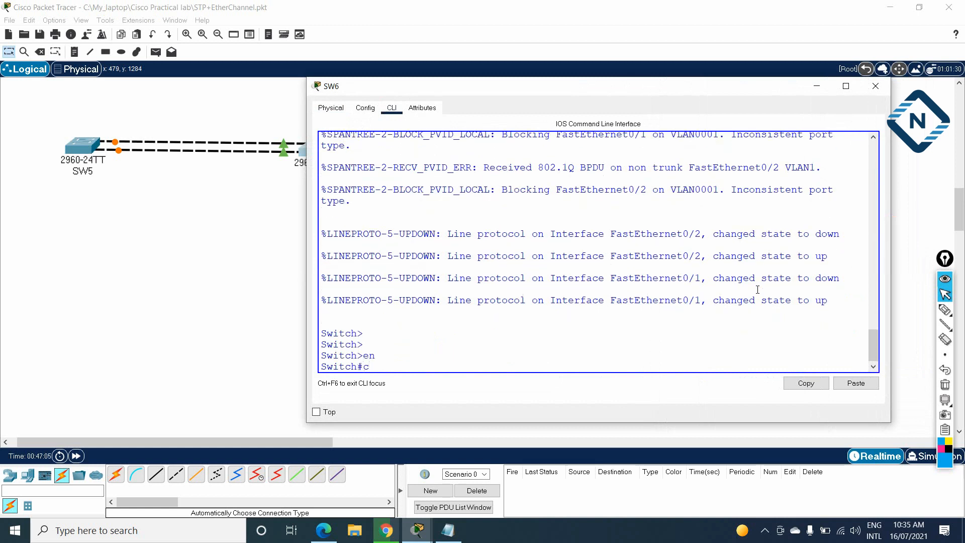
key(Return)
text(hos)
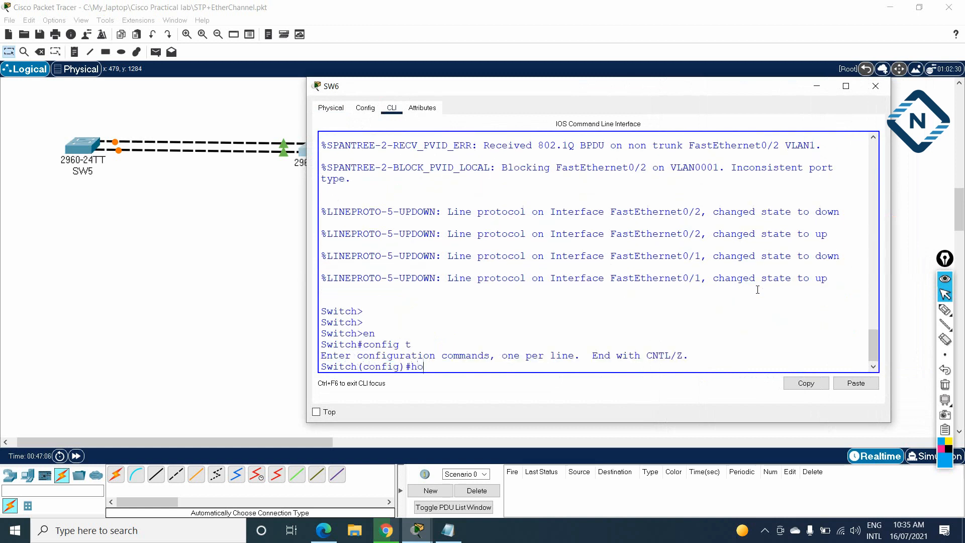
key(Tab)
text(SW)
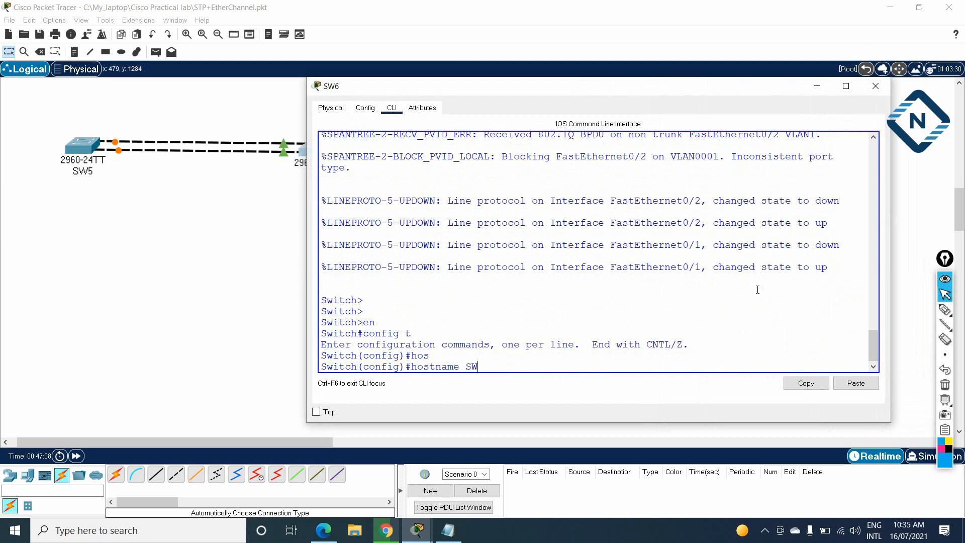
text(6)
key(Return)
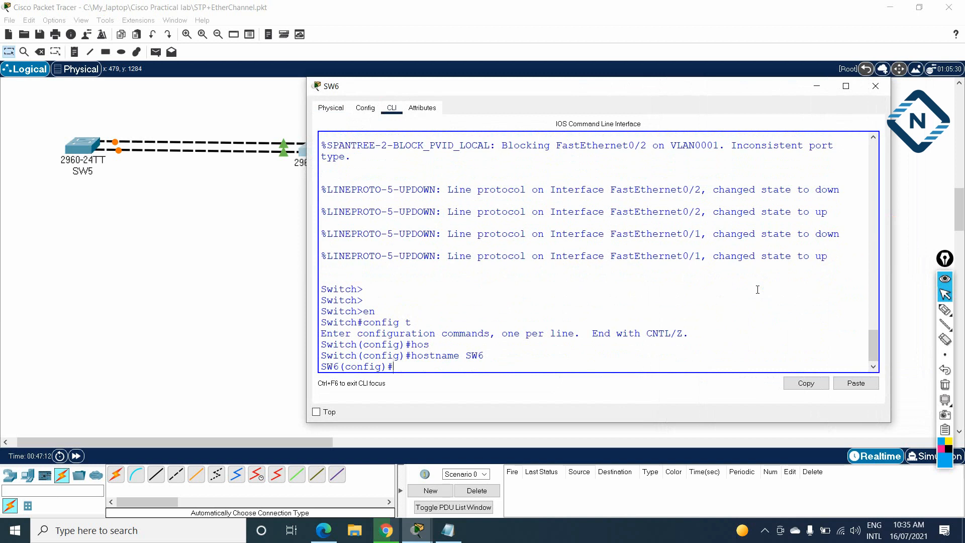
Step: Run do sh ip int br on SW6, examine the status of FastEthernet0/1 and FastEthernet0/2, and page through to the end of the listing
text(do sh ip int b)
key(Return)
click(593, 93)
drag(593, 93, 711, 95)
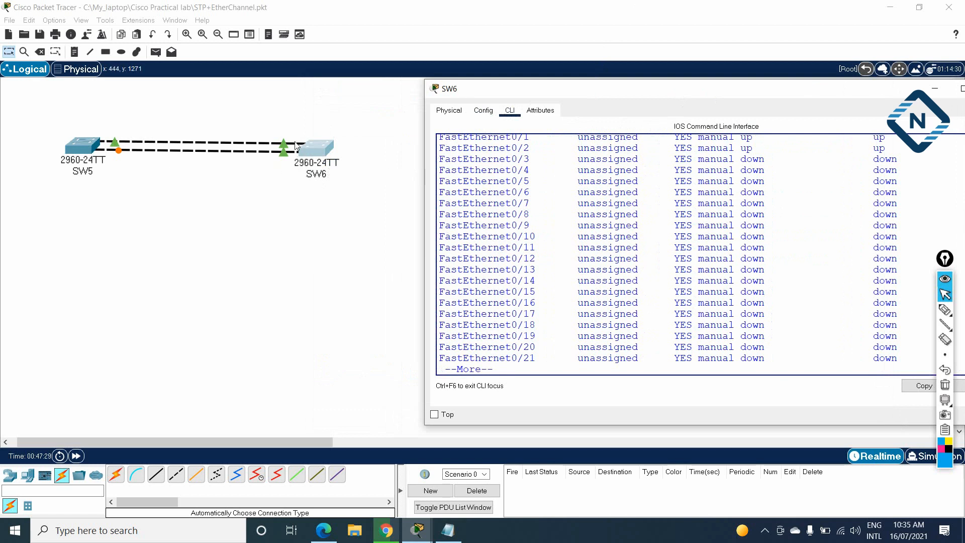
scroll(656, 227, up, 2)
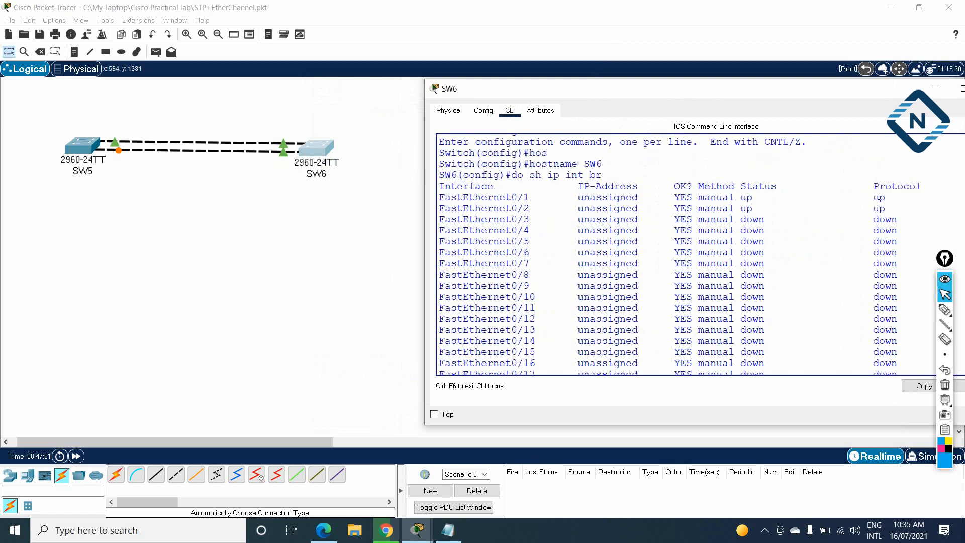
drag(883, 207, 435, 201)
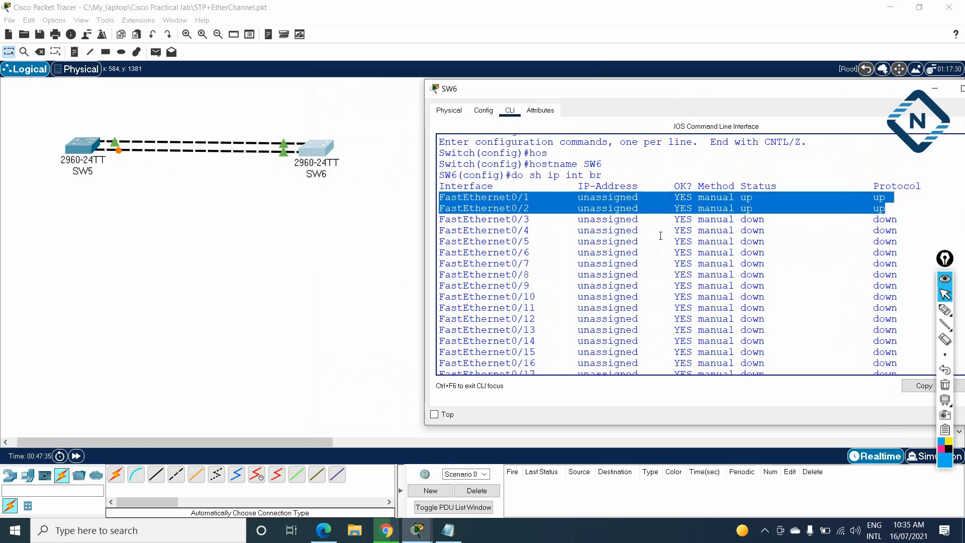
drag(647, 89, 570, 50)
scroll(734, 213, down, 2)
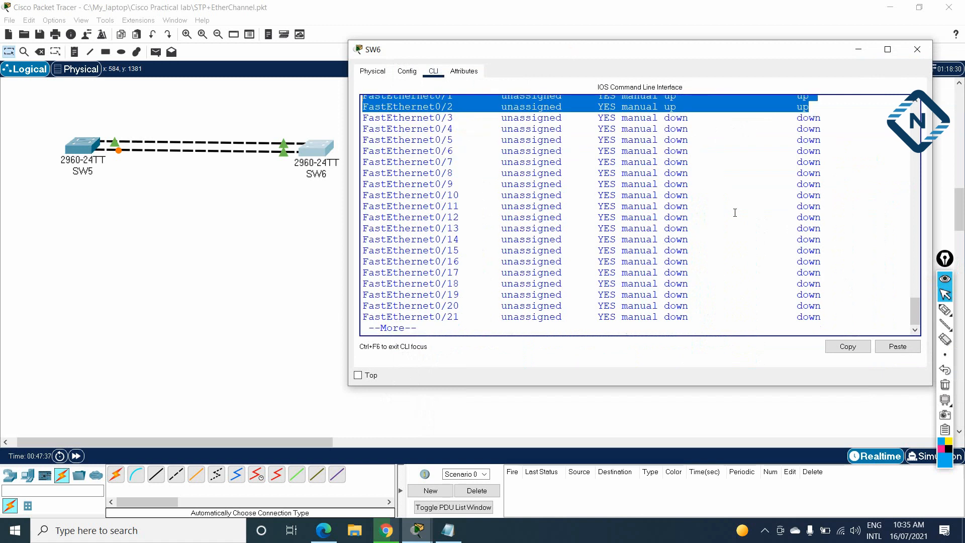
click(722, 220)
key(Return)
key(Return)
key(Return)
key(Return)
key(Return)
key(Return)
key(Return)
key(Return)
key(Return)
key(Return)
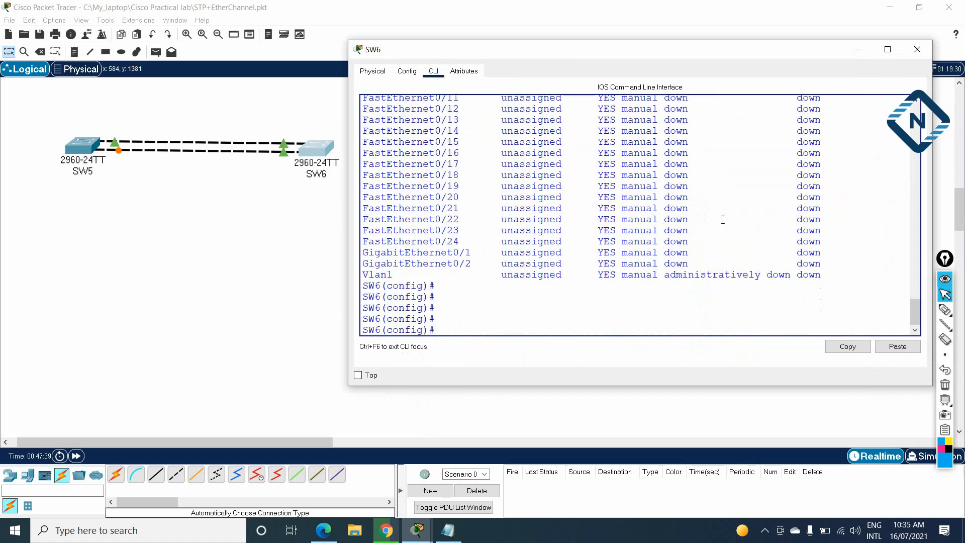
key(Return)
key(Return)
key(Return)
key(Return)
key(Return)
key(Return)
key(Return)
key(Return)
key(Return)
Step: Configure the interface range f0/1-2 on SW6 with switchport mode trunk
text(int r)
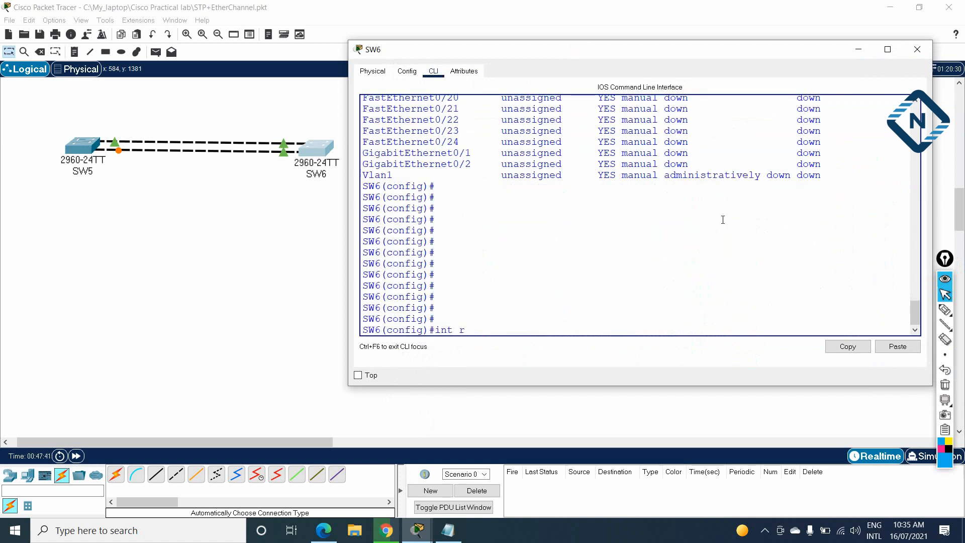
key(Tab)
text(f0)
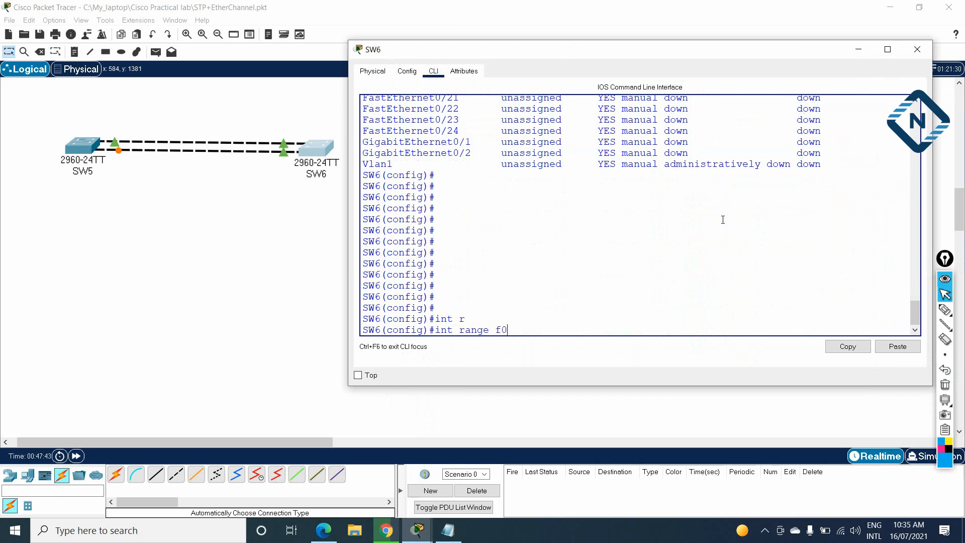
text(/1-2)
key(Return)
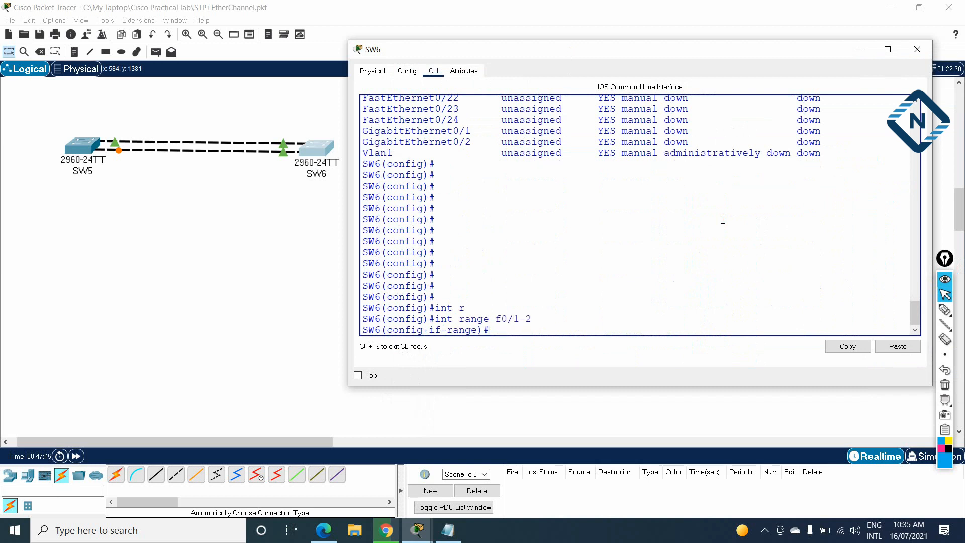
text(sw)
key(Tab)
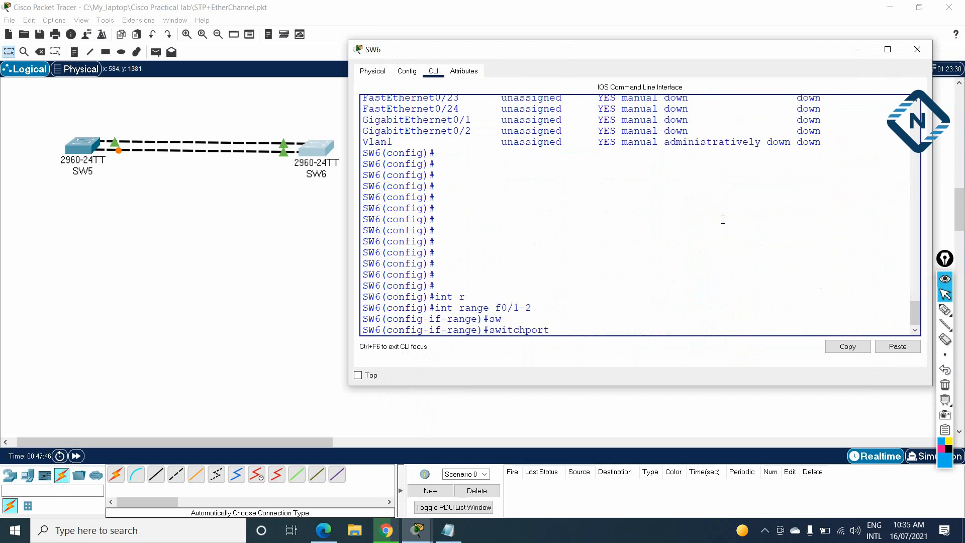
text(m)
key(Tab)
text(tr)
key(Tab)
key(Return)
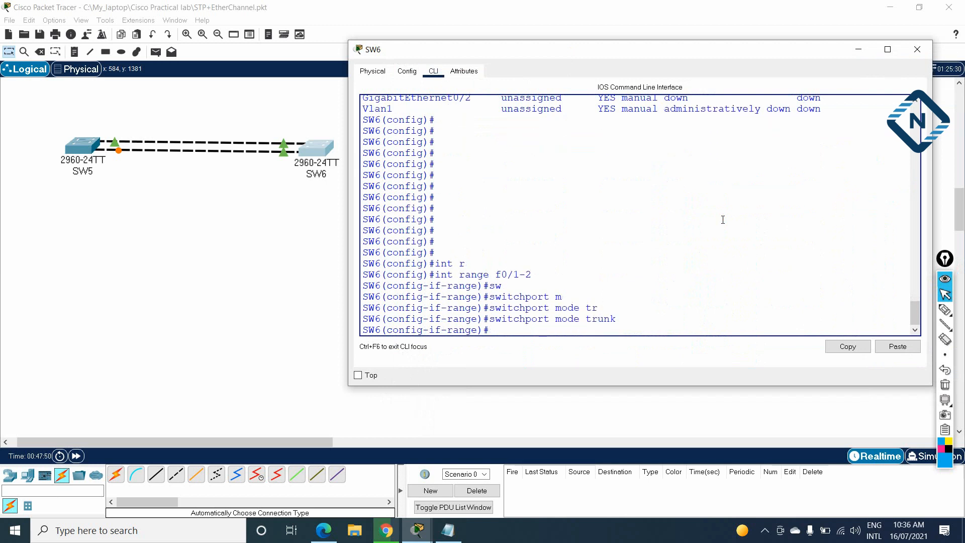
Step: Set the channel protocol of the f0/1-2 interface range on SW6 to pagp
text(ch)
key(Tab)
text(ann)
key(Tab)
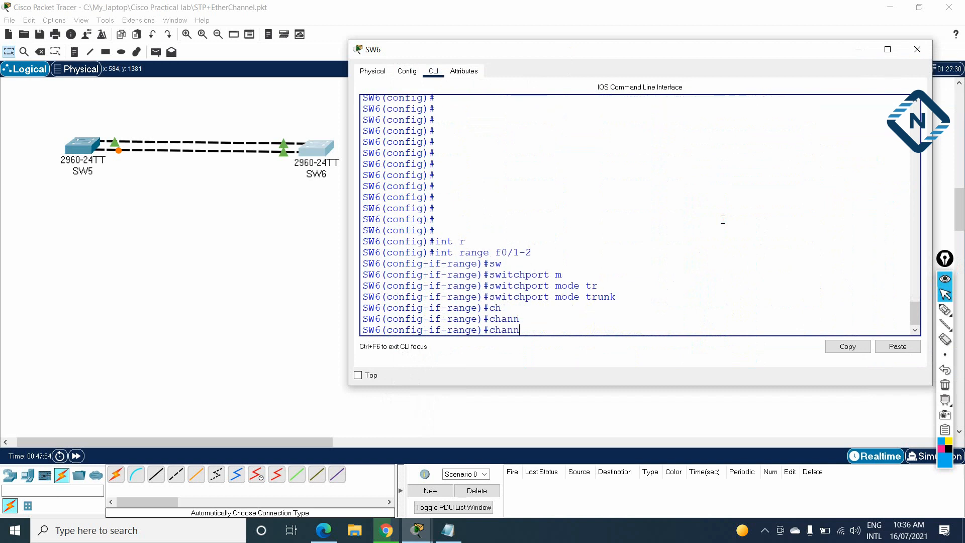
text(el-pro)
key(Tab)
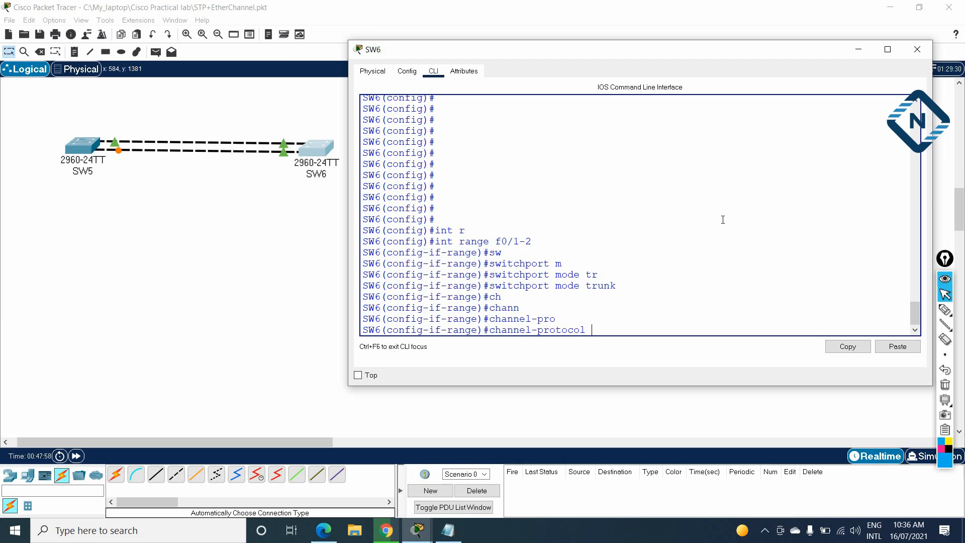
text(pa)
key(Tab)
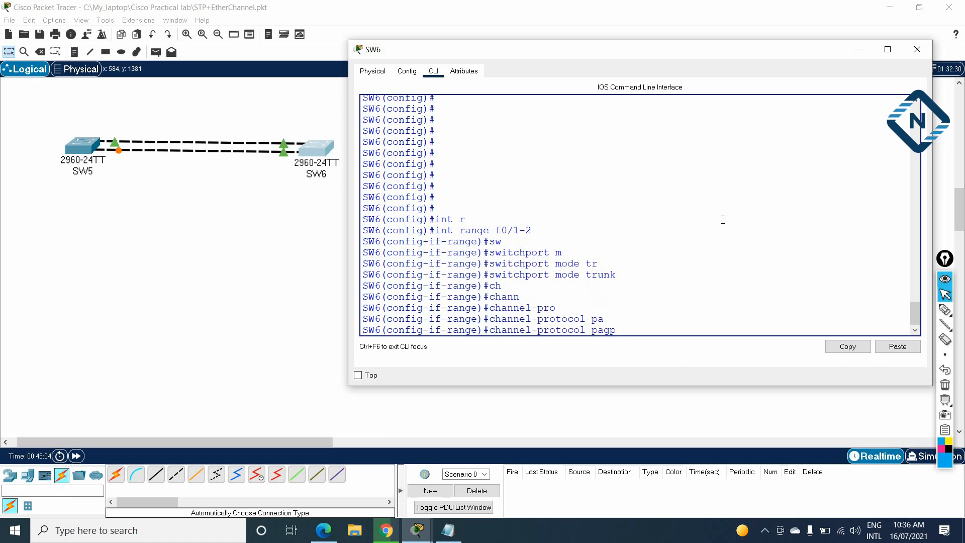
key(Return)
Step: Assign the f0/1-2 range on SW6 to channel-group 1 in mode desirable
text(ch)
key(Tab)
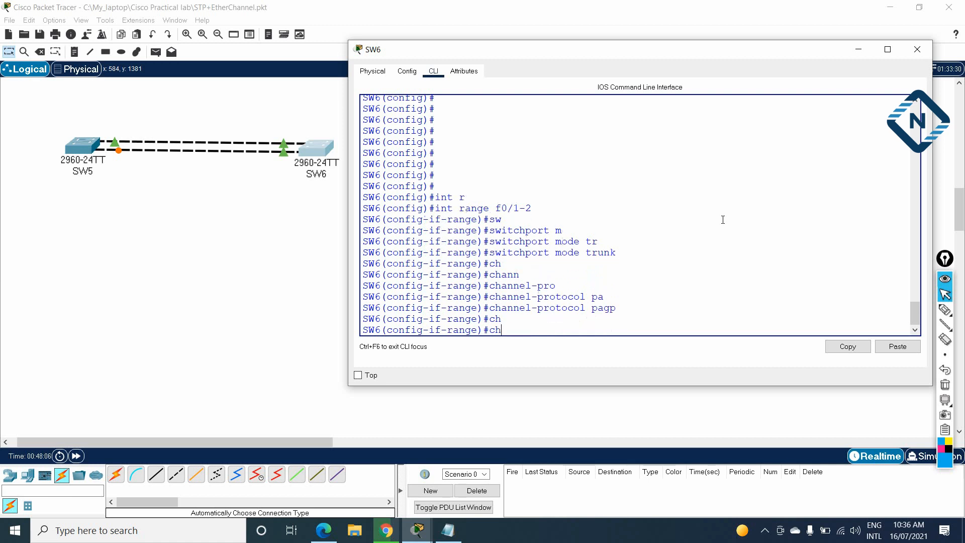
text(annel-g)
key(Tab)
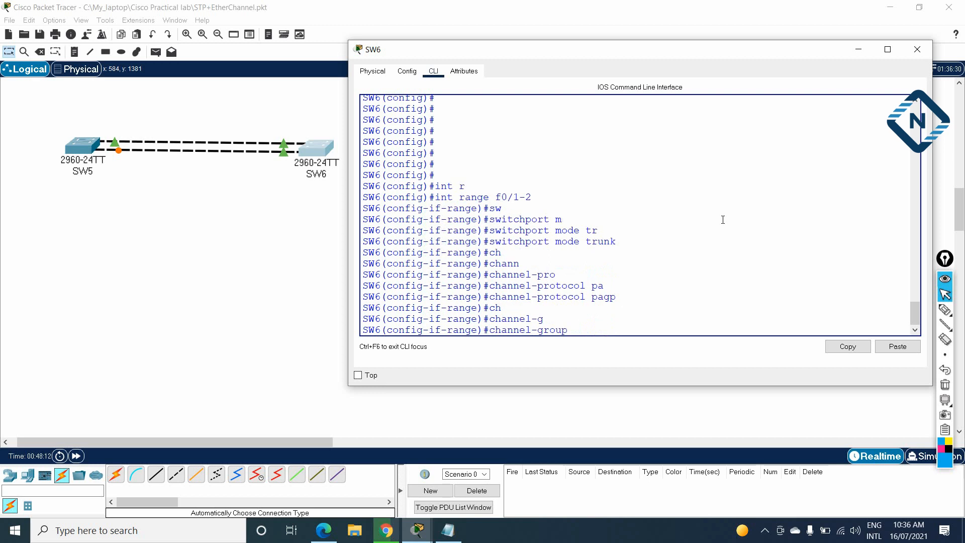
text(1 m)
key(Tab)
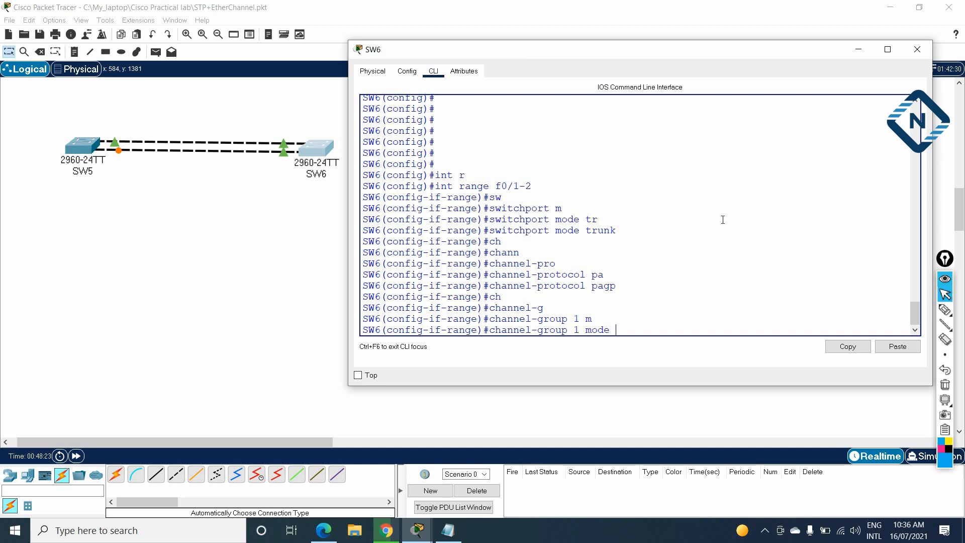
text(des)
key(Tab)
key(Return)
key(Return)
key(Return)
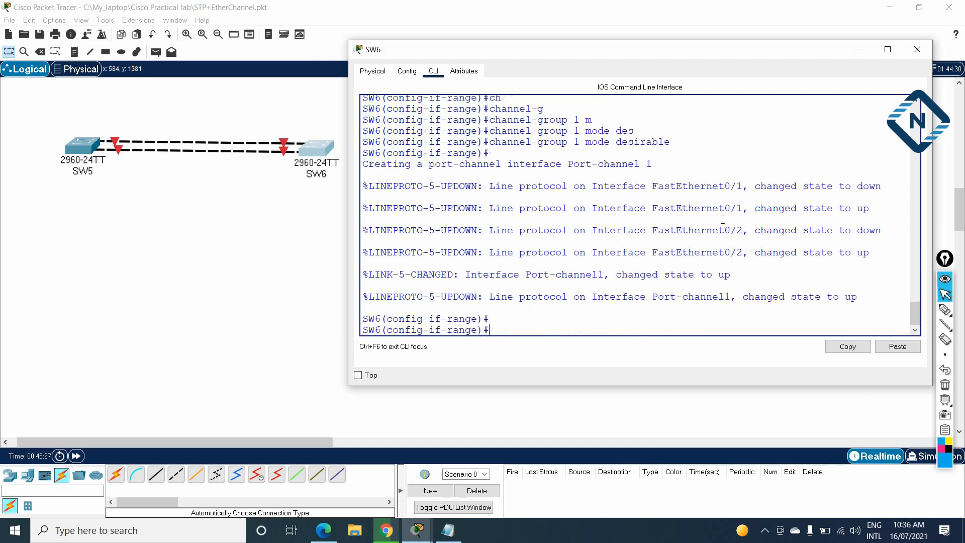
Step: Exit configuration mode on SW6 and save its configuration with wr
key(ctrl+z)
key(Return)
key(Return)
key(Return)
text(wr)
key(Return)
key(Return)
key(Return)
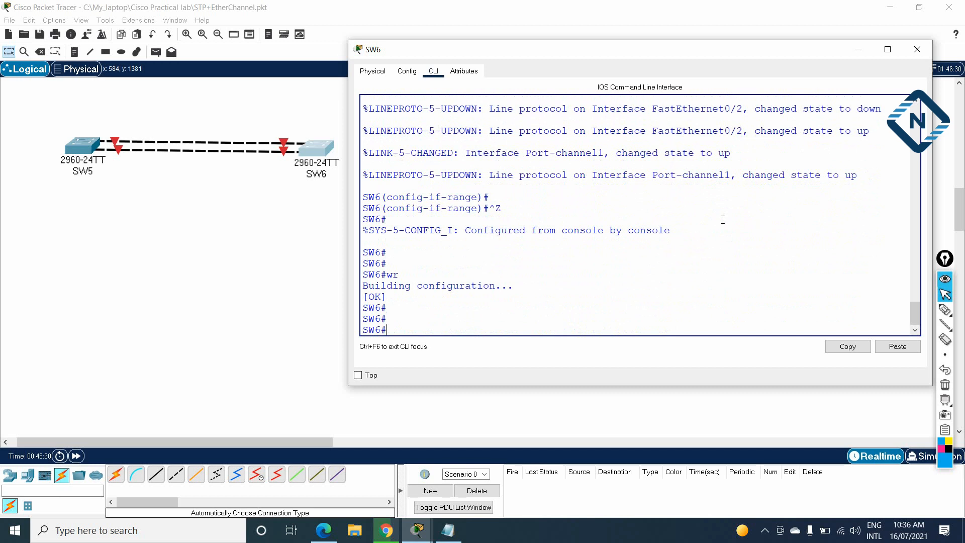
Step: Return to the SW5 command line, exit configuration mode, save with wr, and move the window clear of the topology
click(90, 147)
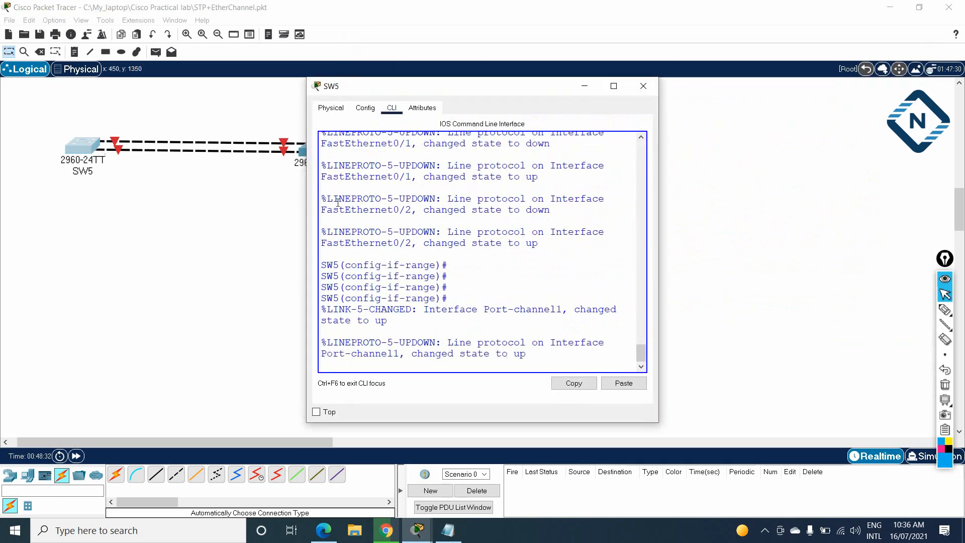
key(Return)
key(Return)
key(Return)
key(ctrl+z)
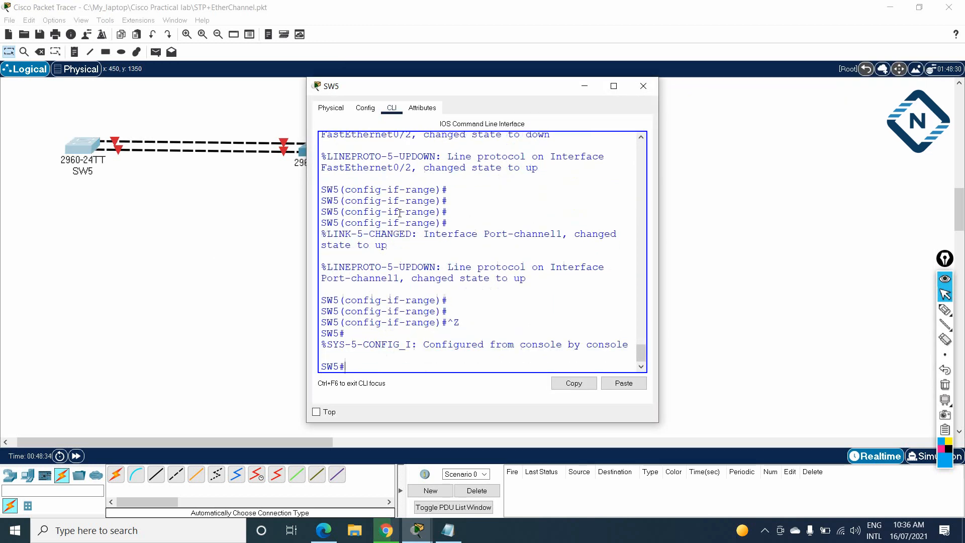
key(Return)
key(Return)
text(wr)
key(Return)
key(Return)
key(Return)
key(Return)
key(Return)
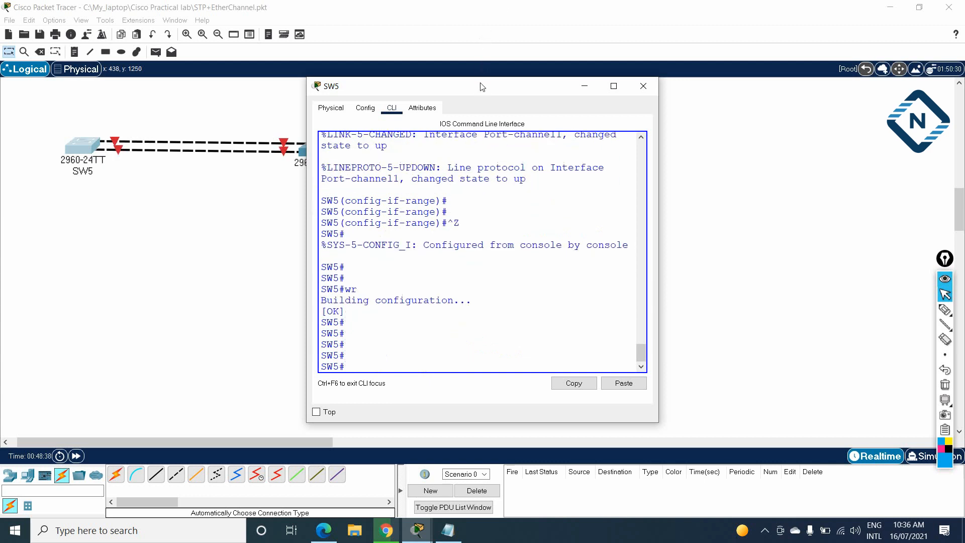
drag(480, 83, 699, 61)
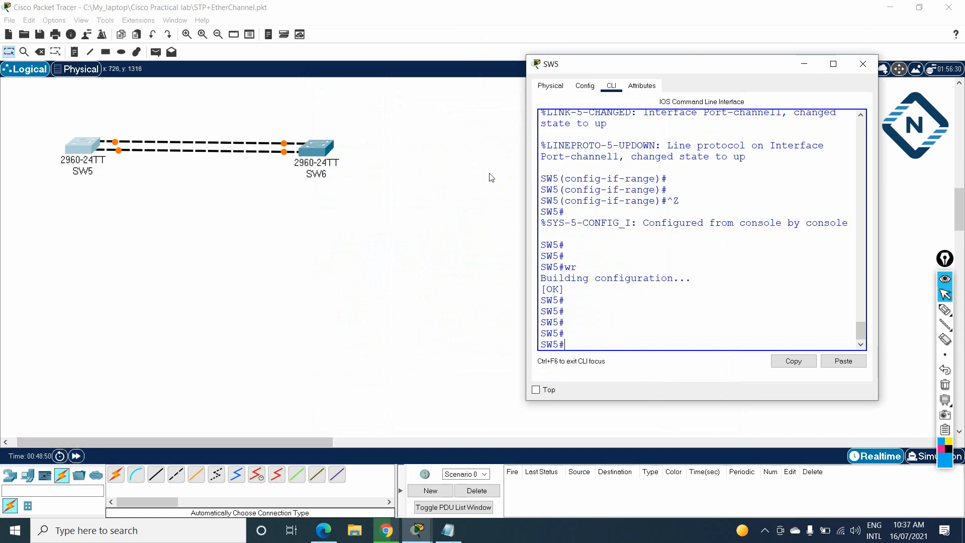
Step: Widen the SW5 window and run show spanning-tree on the switch
drag(526, 175, 411, 183)
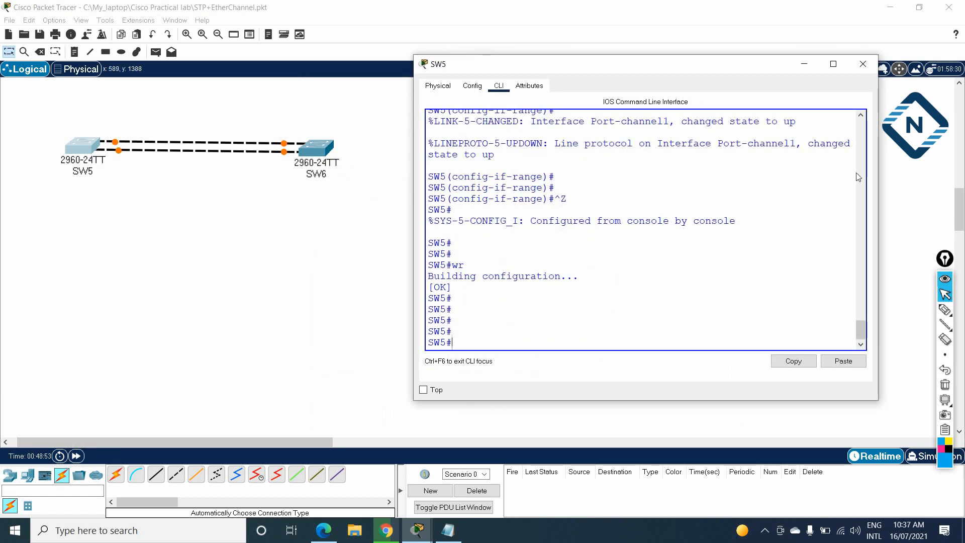
drag(880, 174, 953, 175)
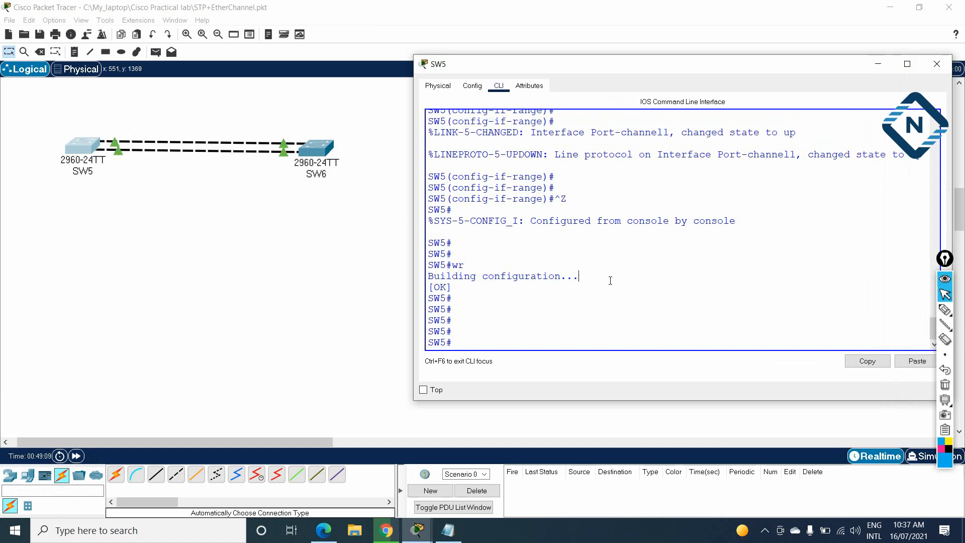
text(sh)
key(Tab)
text(sp)
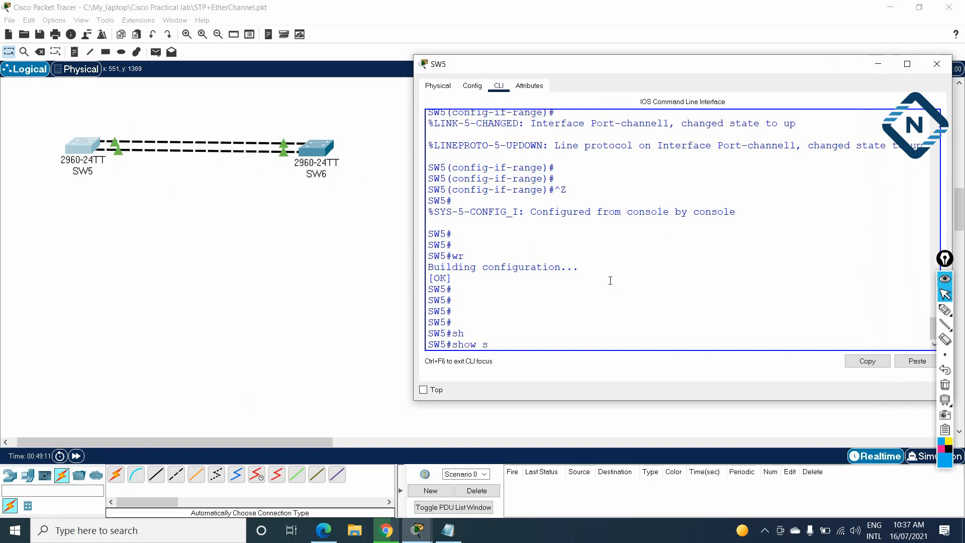
key(Tab)
key(Return)
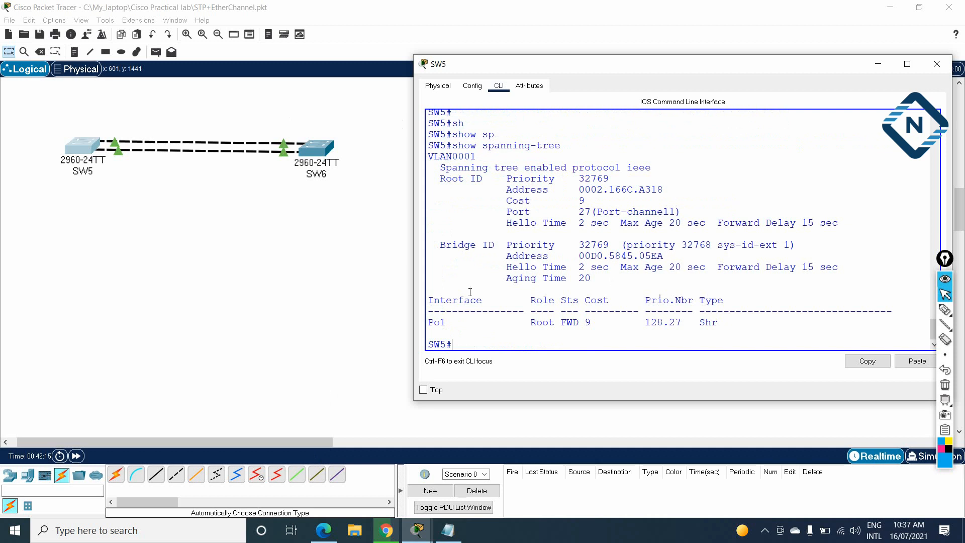
Step: Examine the port-channel interface's name, role and status in SW5's spanning-tree output, and return to a fresh prompt
drag(429, 322, 447, 322)
drag(531, 322, 581, 324)
click(587, 345)
key(Return)
key(Return)
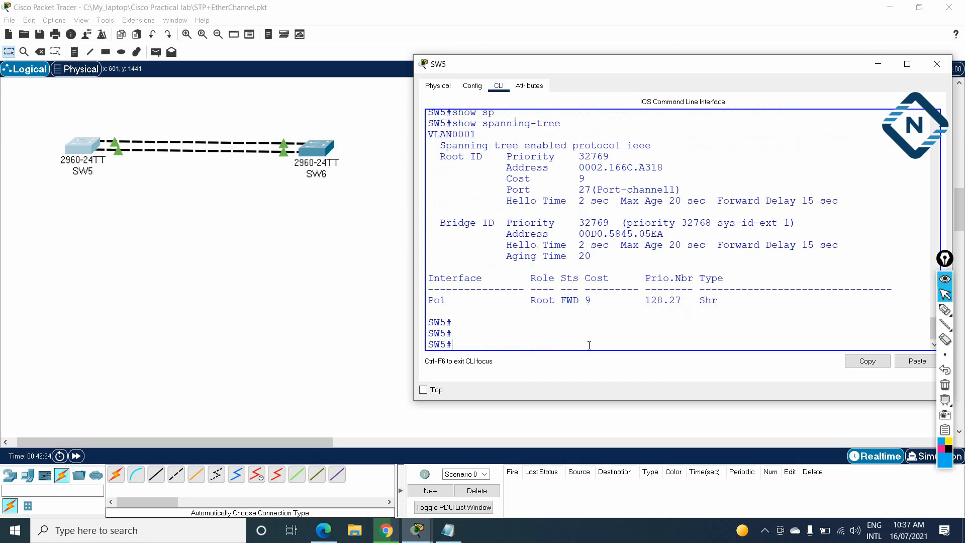
Step: Run show etherchannel summary on SW5 and examine the port-channel entry, its protocol and its member ports
text(sh)
key(Tab)
text(e)
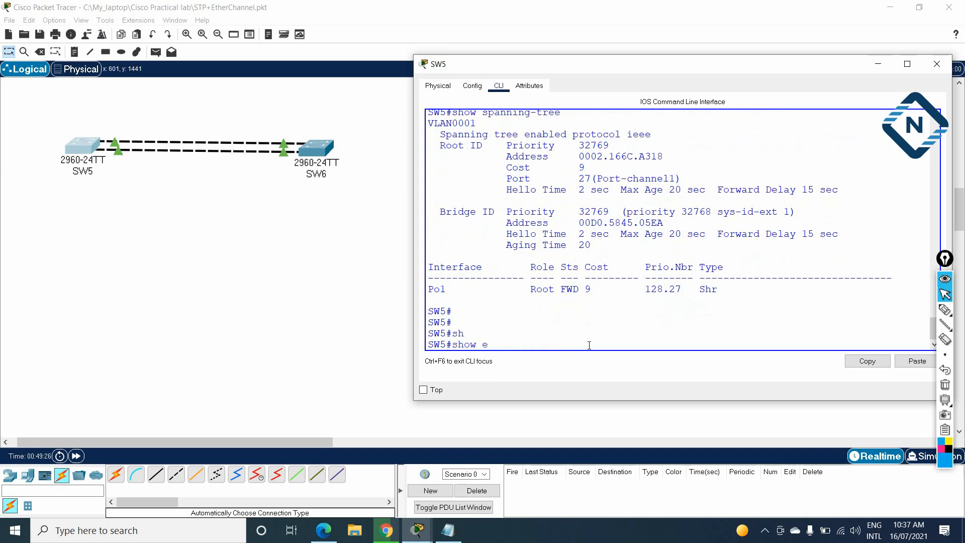
text(t)
key(Tab)
text(sum)
key(Tab)
key(Return)
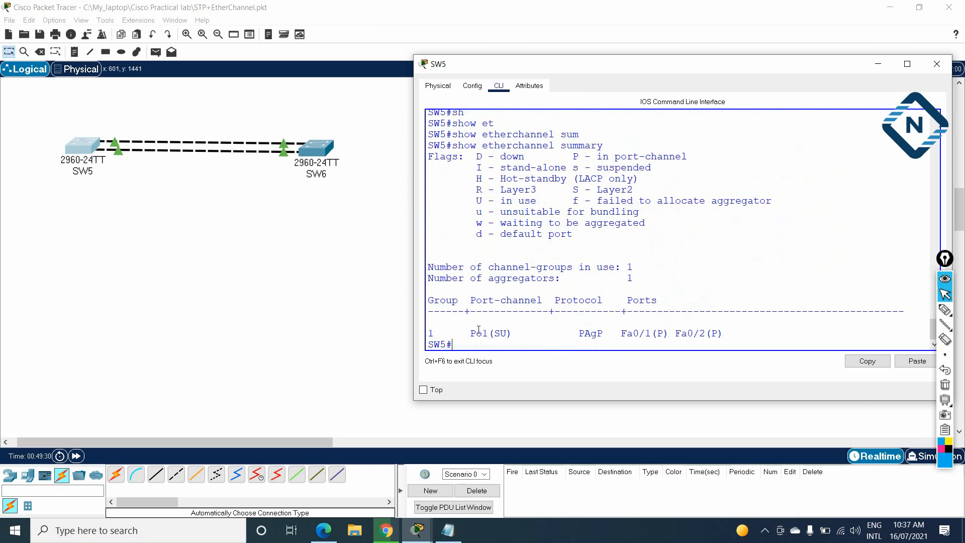
drag(518, 335, 481, 336)
drag(605, 335, 724, 334)
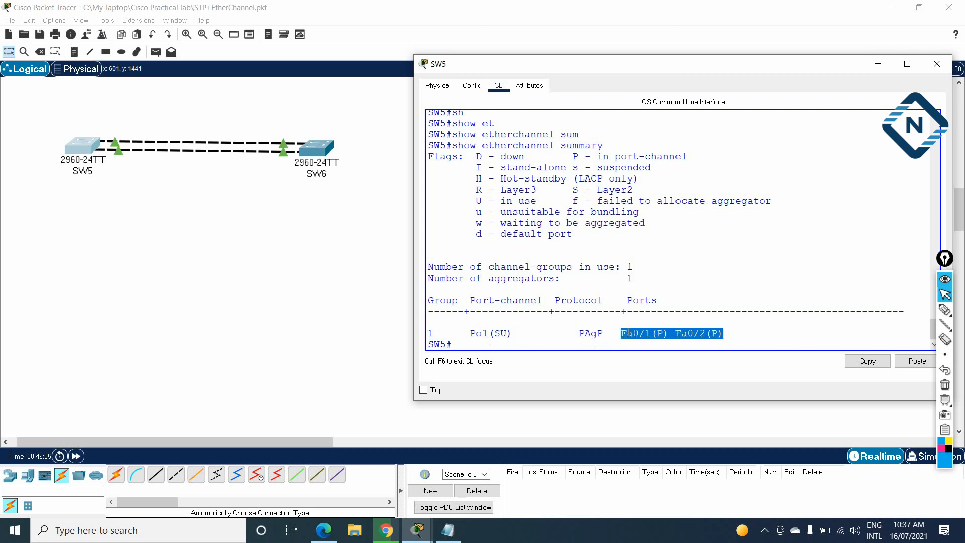
scroll(628, 332, down, 1)
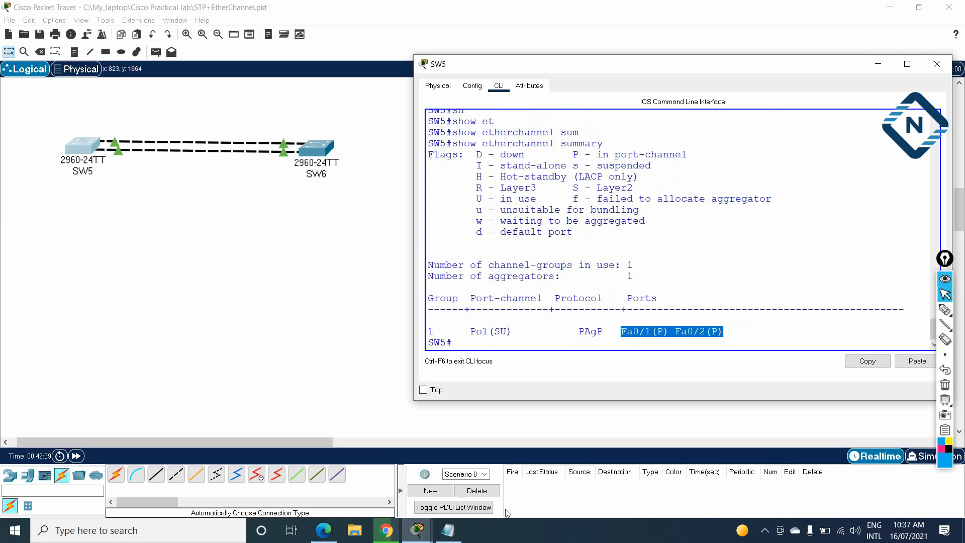
Step: Switch to the Notepad lab file, review the Qty 4 task for SW5 and SW6, and return to the SW5 command line
click(449, 534)
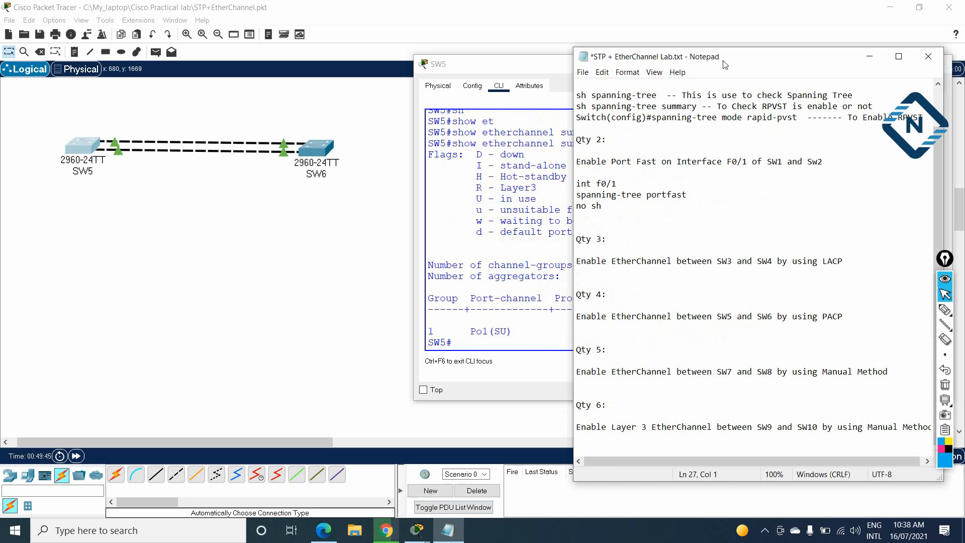
drag(725, 61, 705, 24)
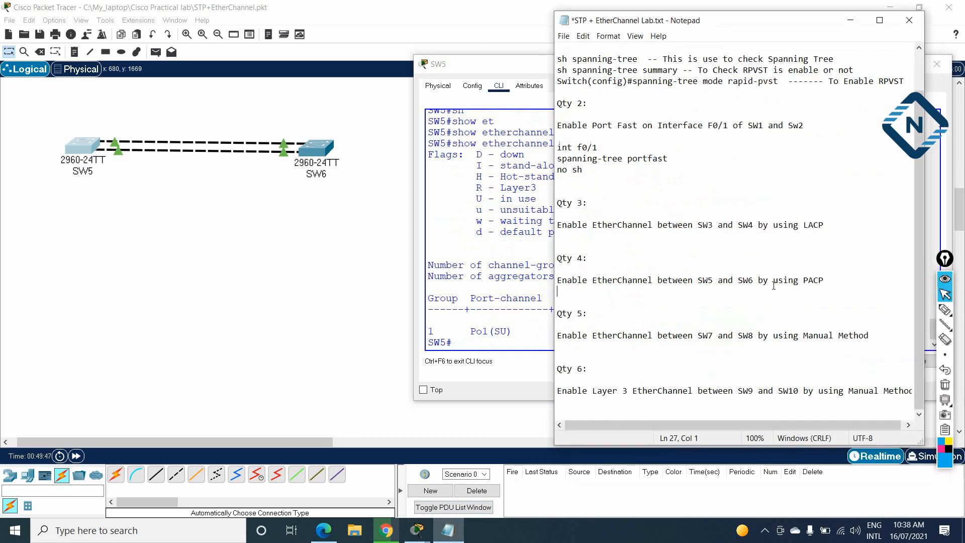
drag(822, 280, 572, 268)
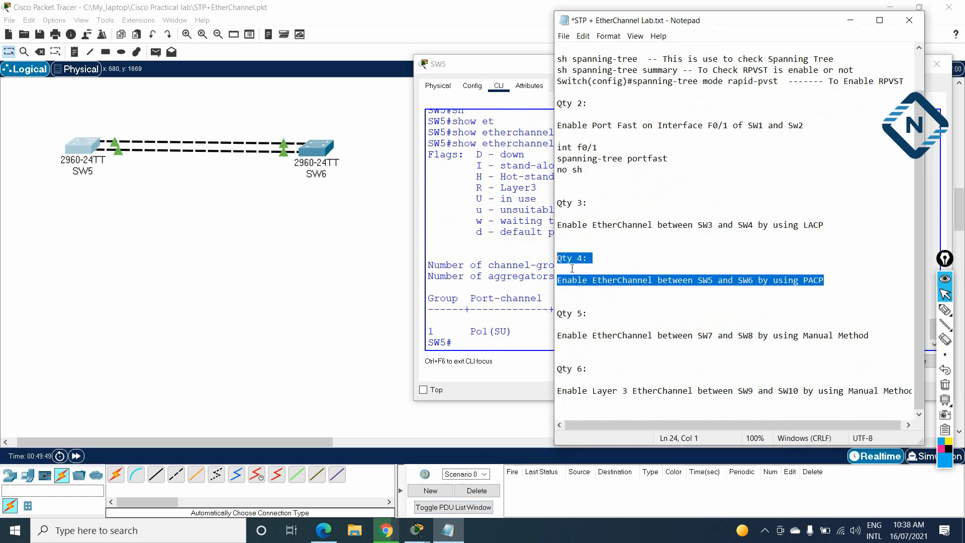
click(548, 327)
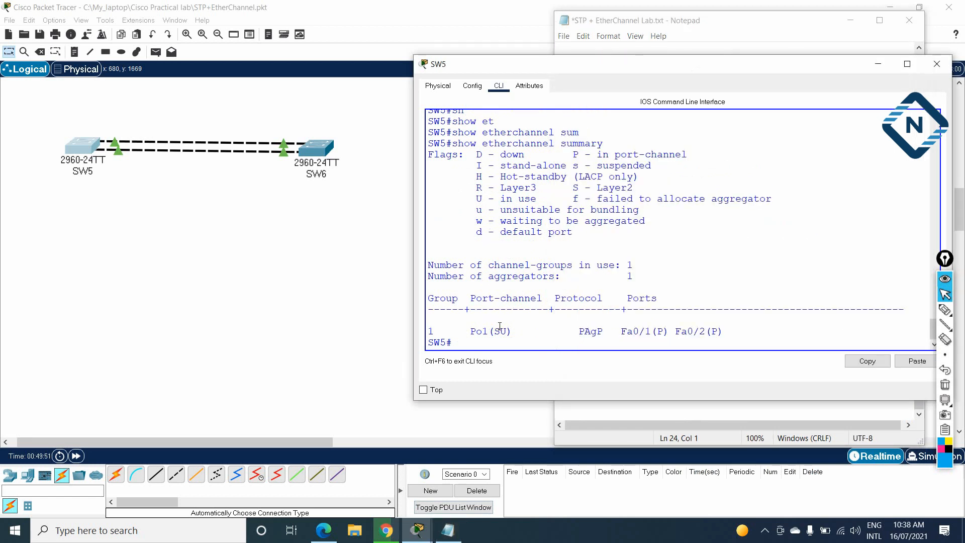